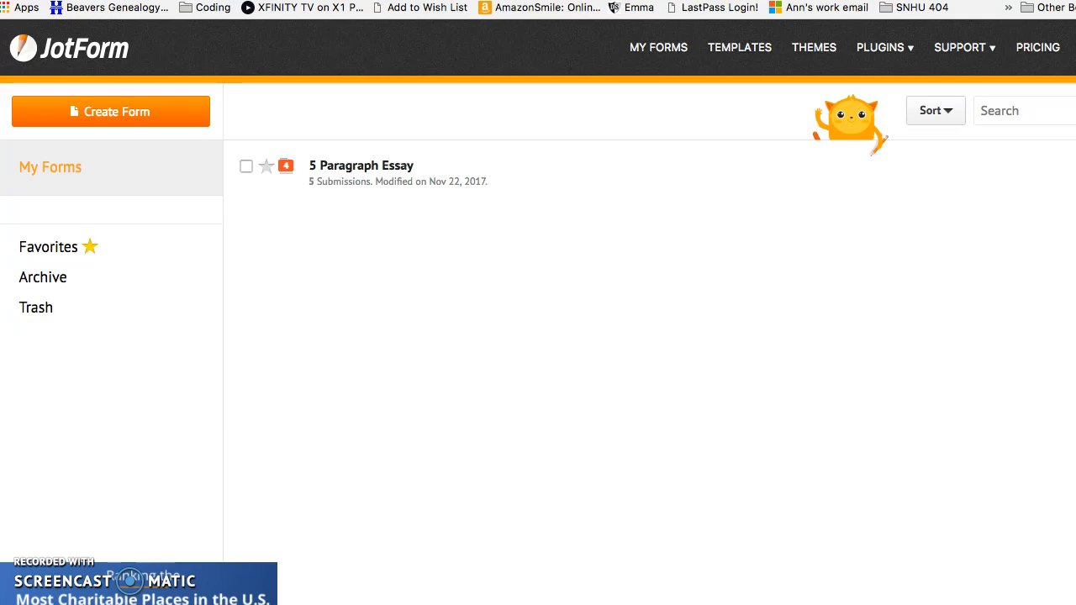
# Start a new blank form and enter '3 Paragraph essay' as its name
pyautogui.click(80, 111)
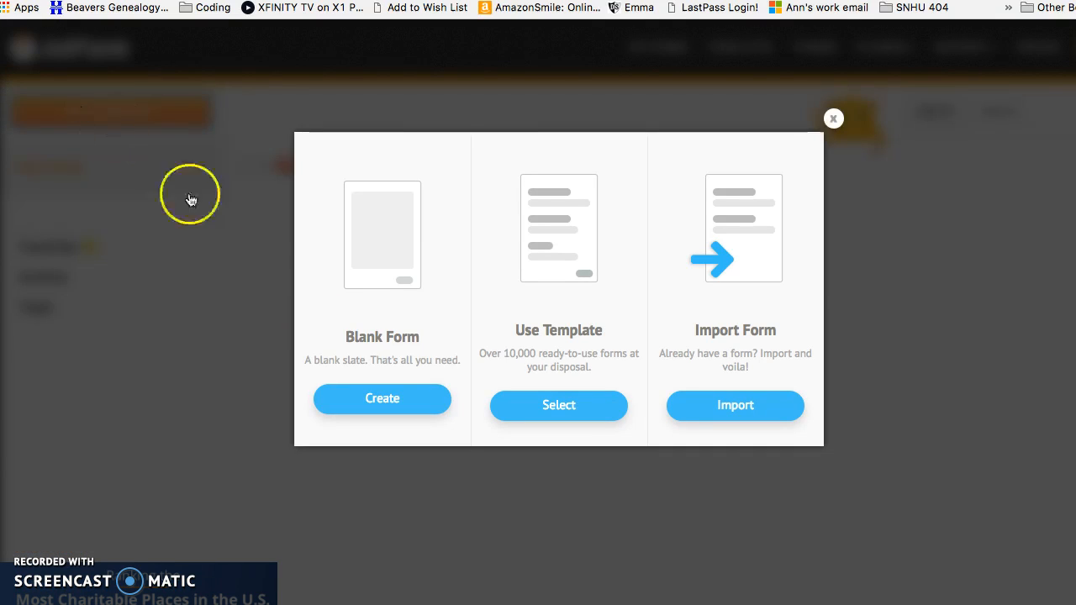
pyautogui.click(381, 408)
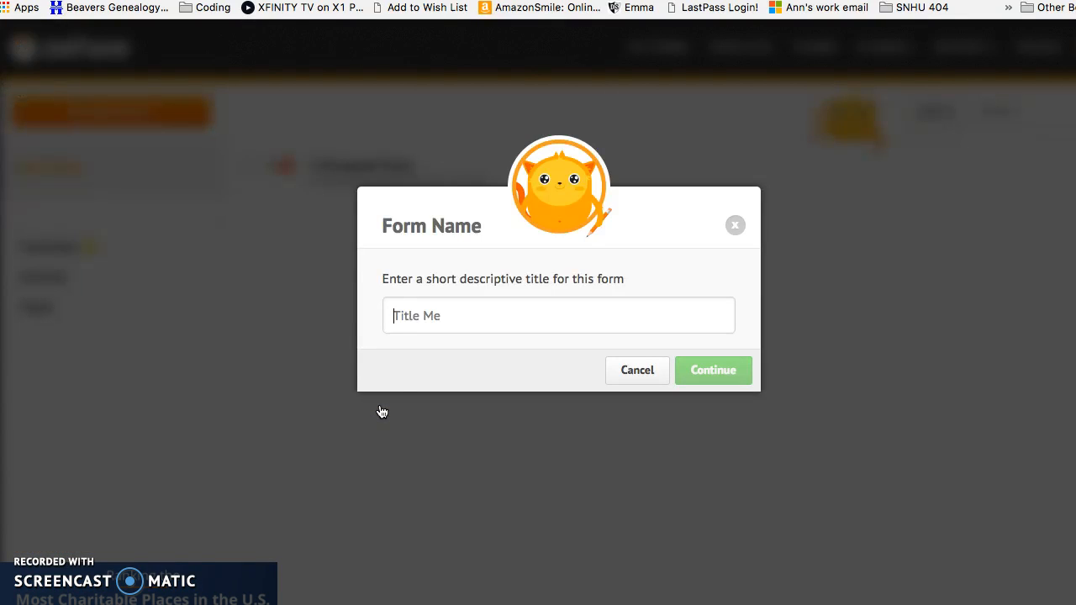
pyautogui.write('#')
pyautogui.press('BackSpace')
pyautogui.write('3P')
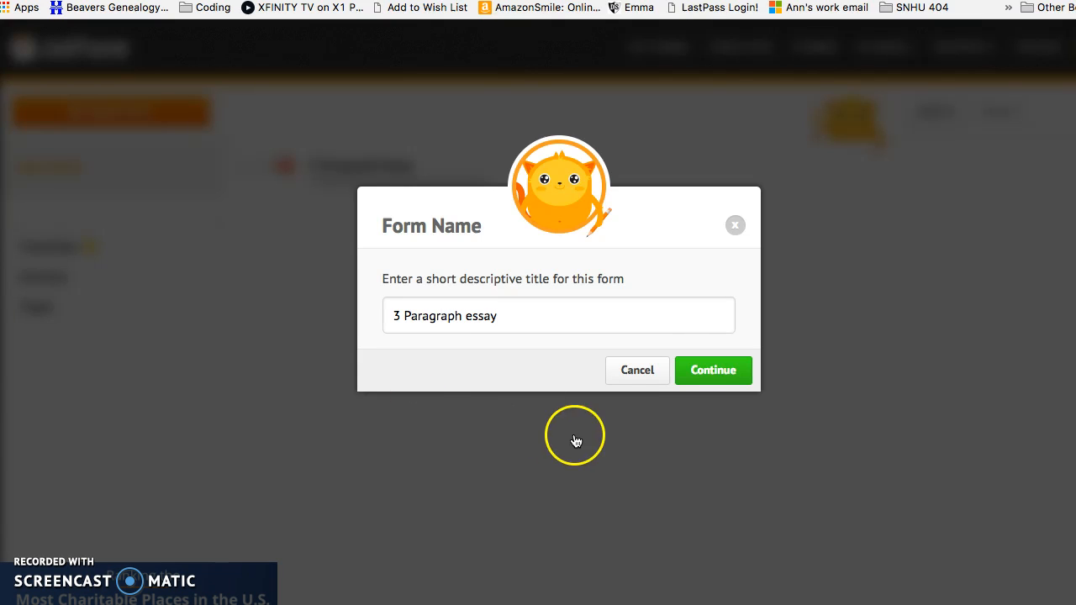
# Confirm the '3 Paragraph essay' form and browse the Basic list of Form Elements
pyautogui.click(722, 376)
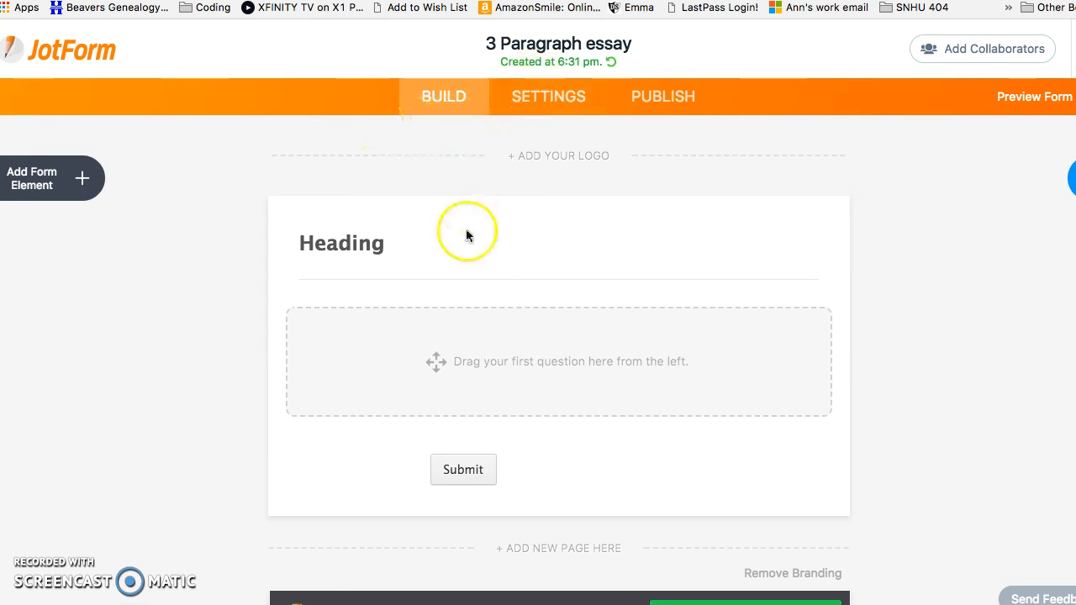
pyautogui.click(80, 178)
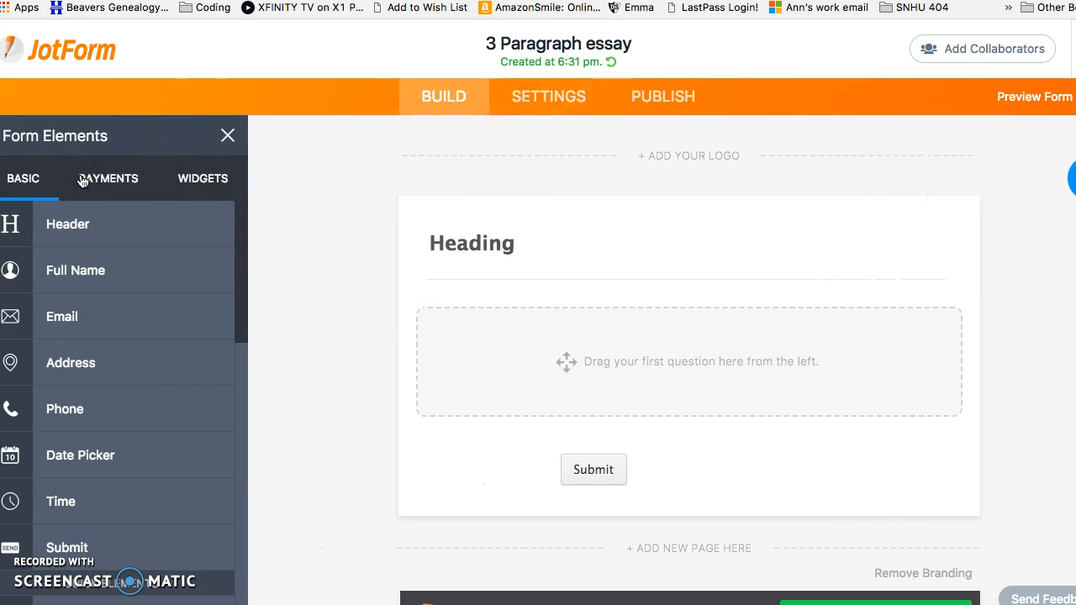
pyautogui.doubleClick(508, 249)
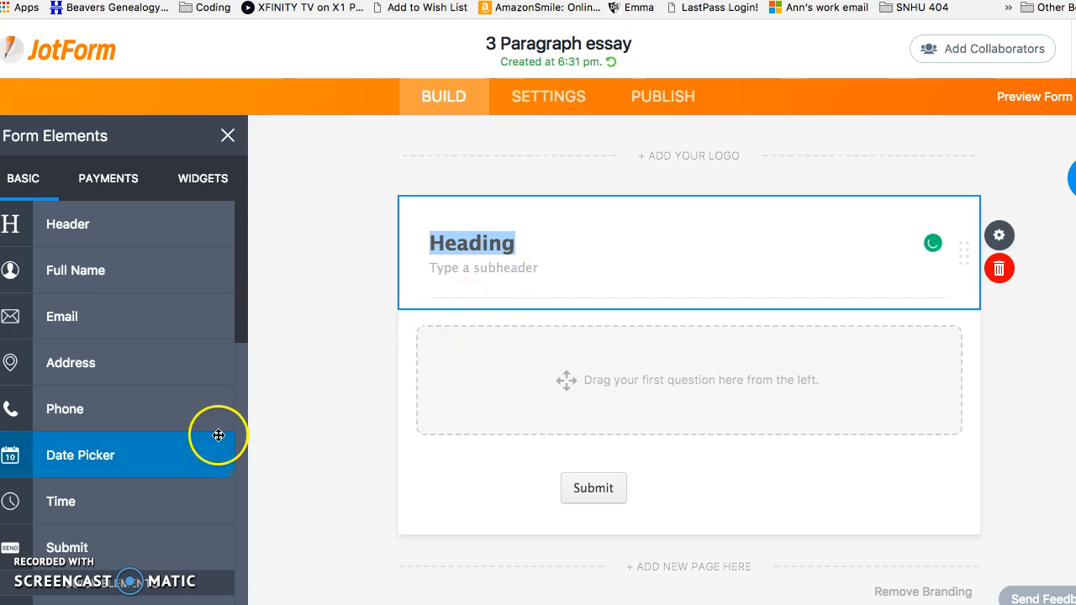
pyautogui.scroll(-5, 150, 460)
pyautogui.scroll(-3, 150, 461)
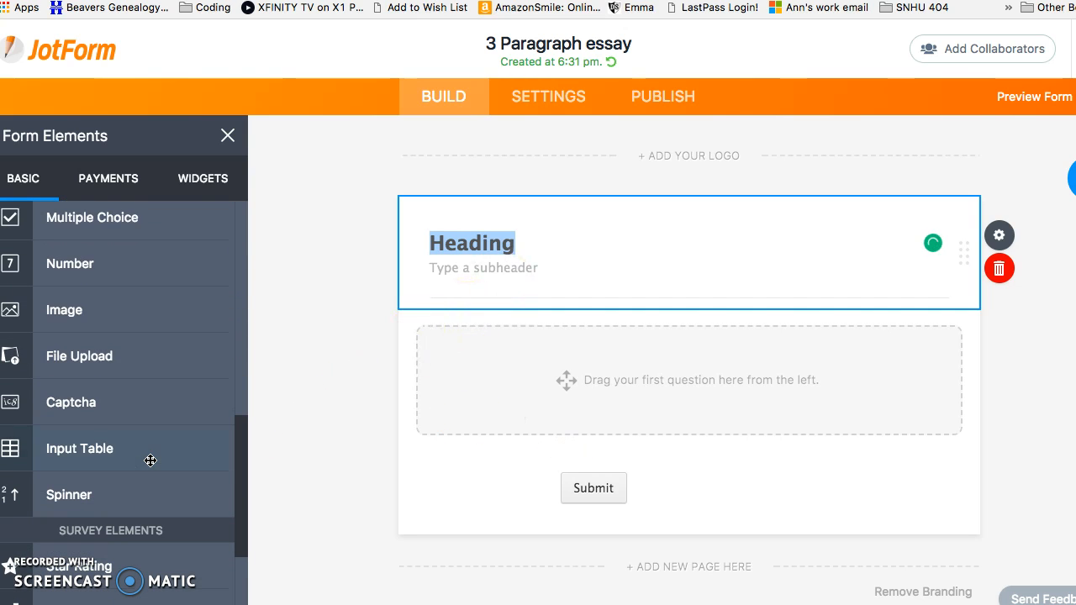
pyautogui.scroll(-2, 149, 461)
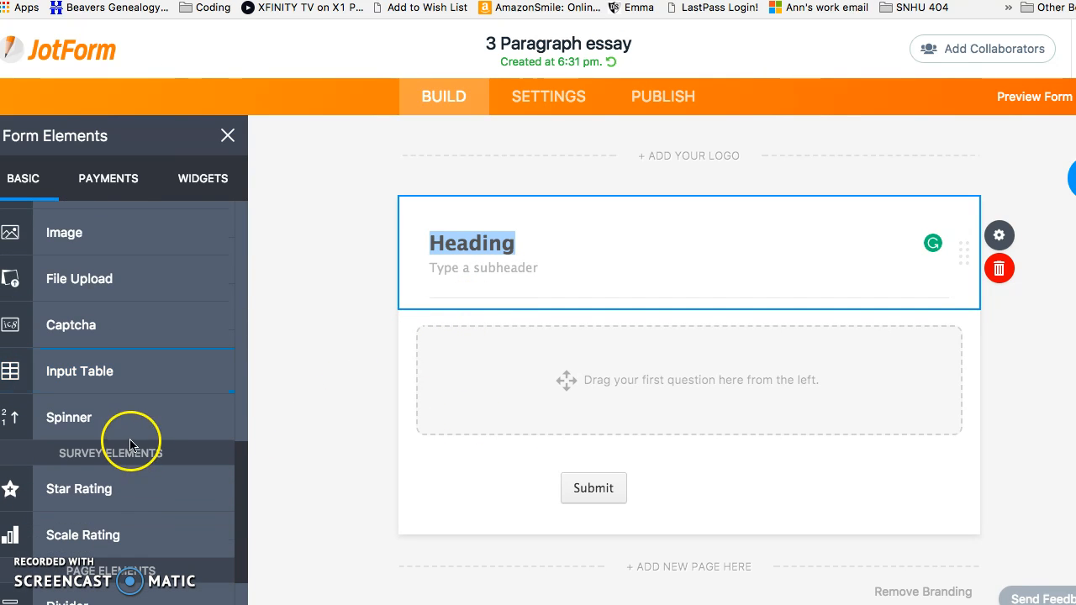
pyautogui.scroll(-2, 135, 461)
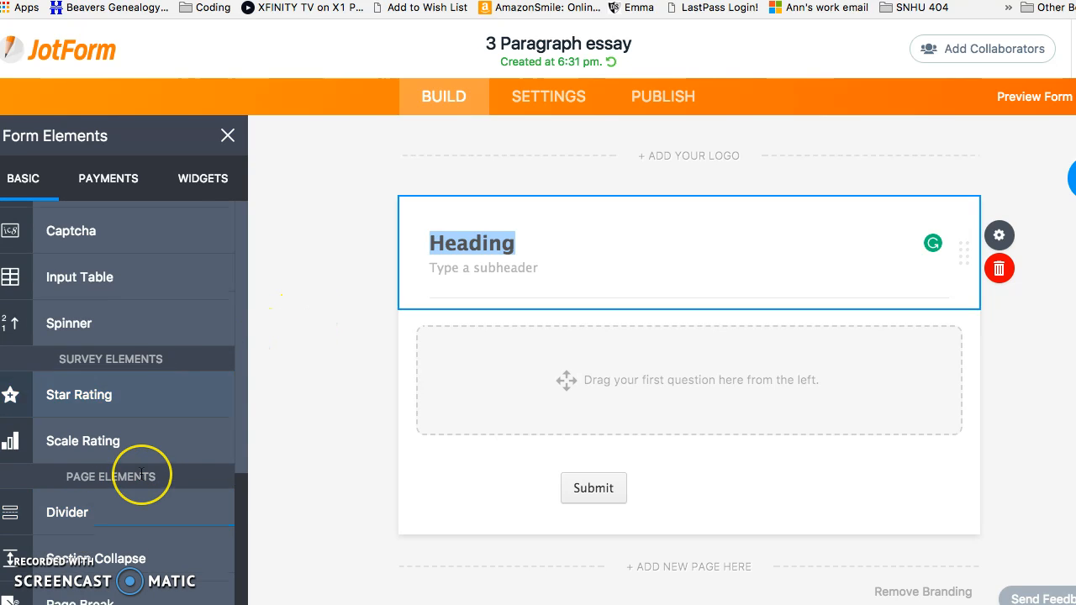
pyautogui.scroll(8, 144, 480)
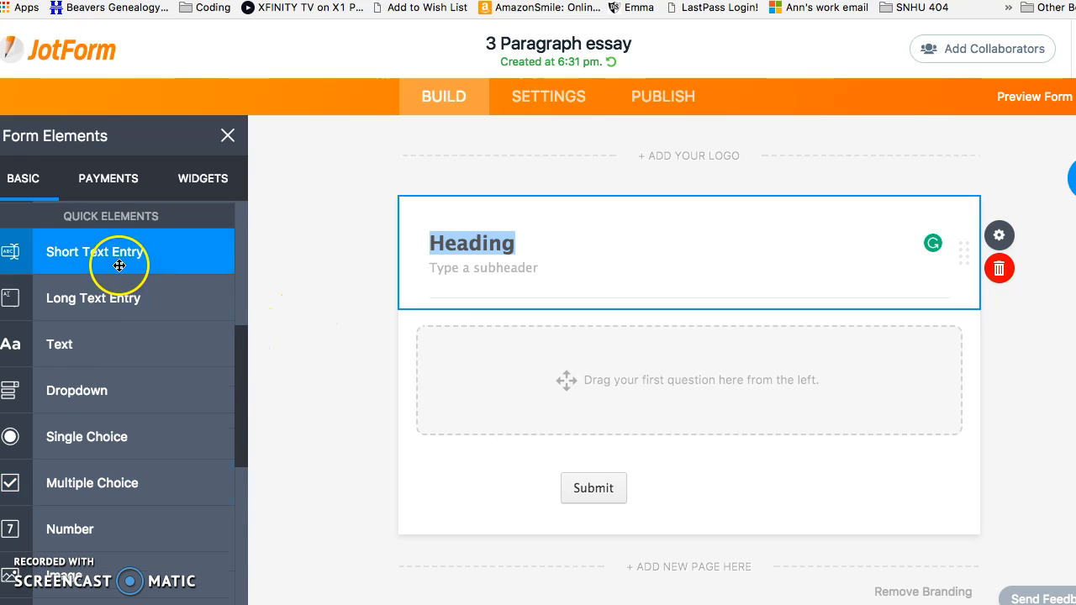
# Add Full Name, Email, Date and Short Text Entry fields, deleting the first stray text field
pyautogui.moveTo(122, 262); pyautogui.dragTo(524, 365)
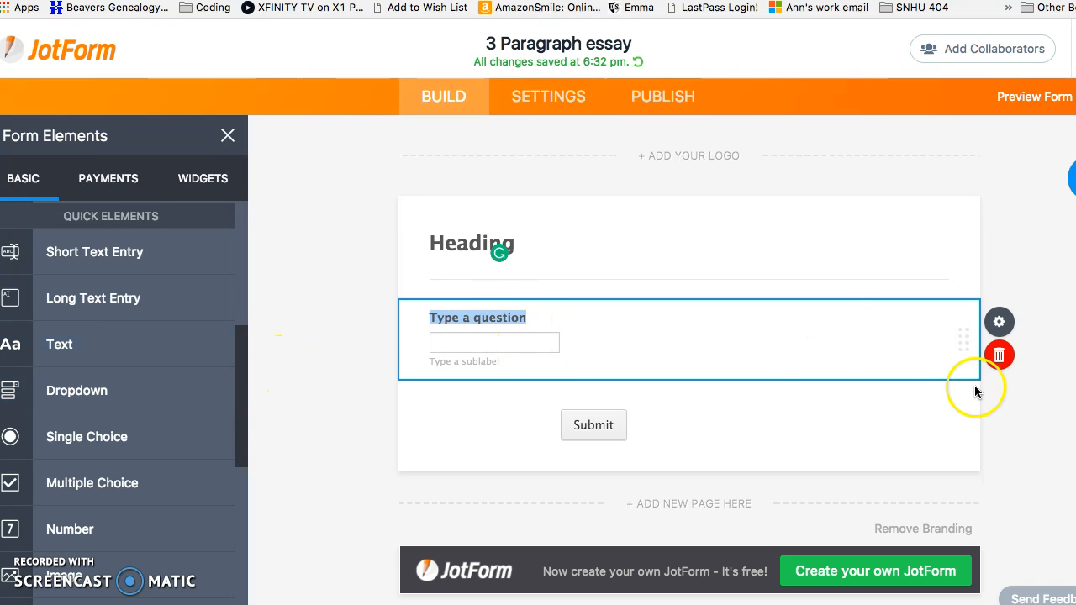
pyautogui.click(1003, 355)
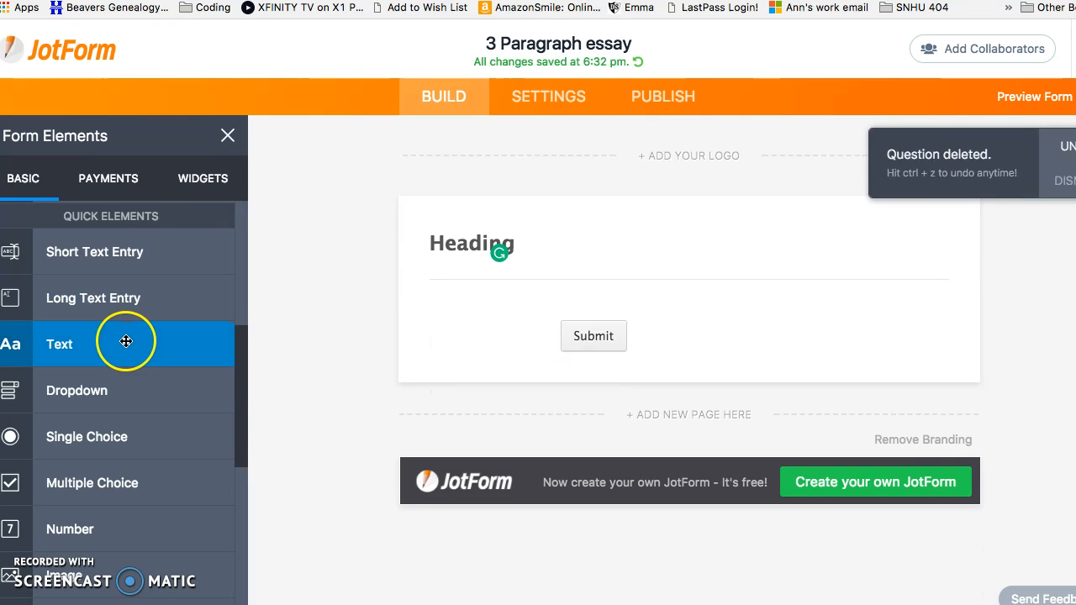
pyautogui.scroll(-5, 122, 344)
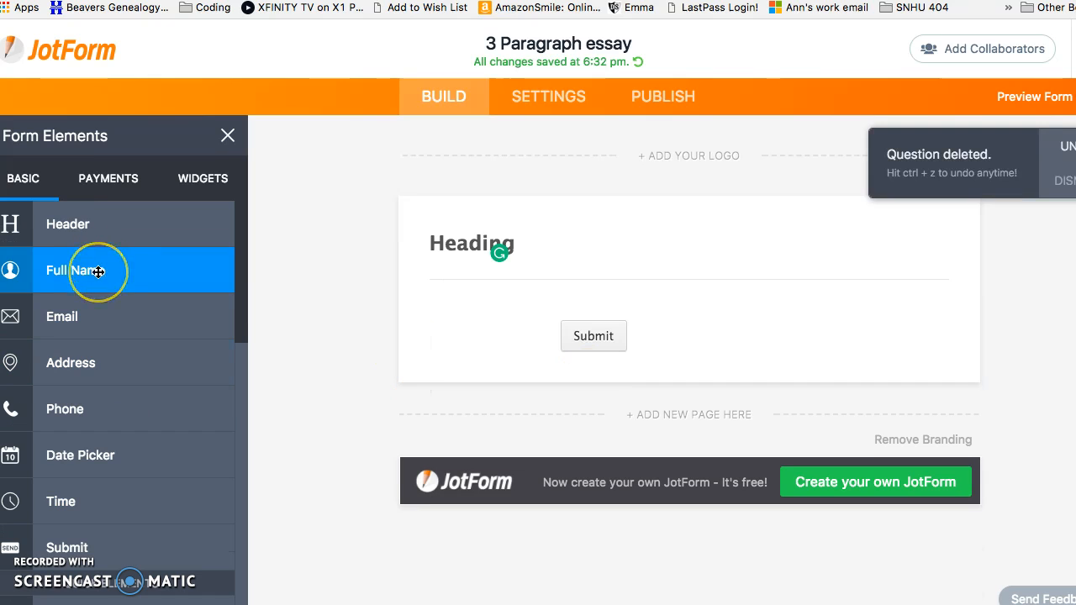
pyautogui.moveTo(98, 271); pyautogui.dragTo(533, 319)
pyautogui.moveTo(108, 312); pyautogui.dragTo(497, 408)
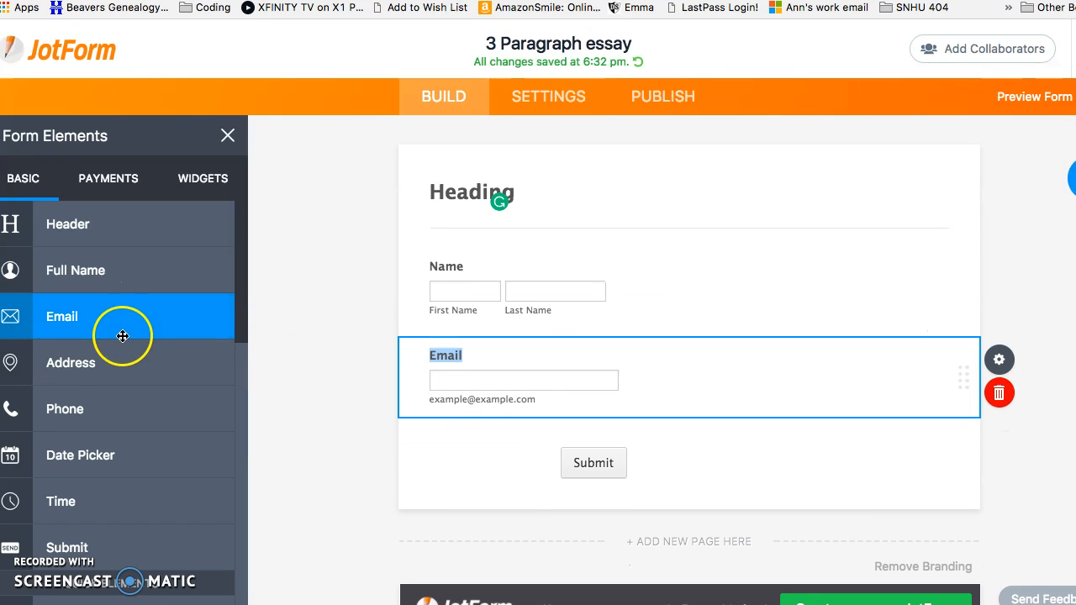
pyautogui.scroll(-2, 126, 401)
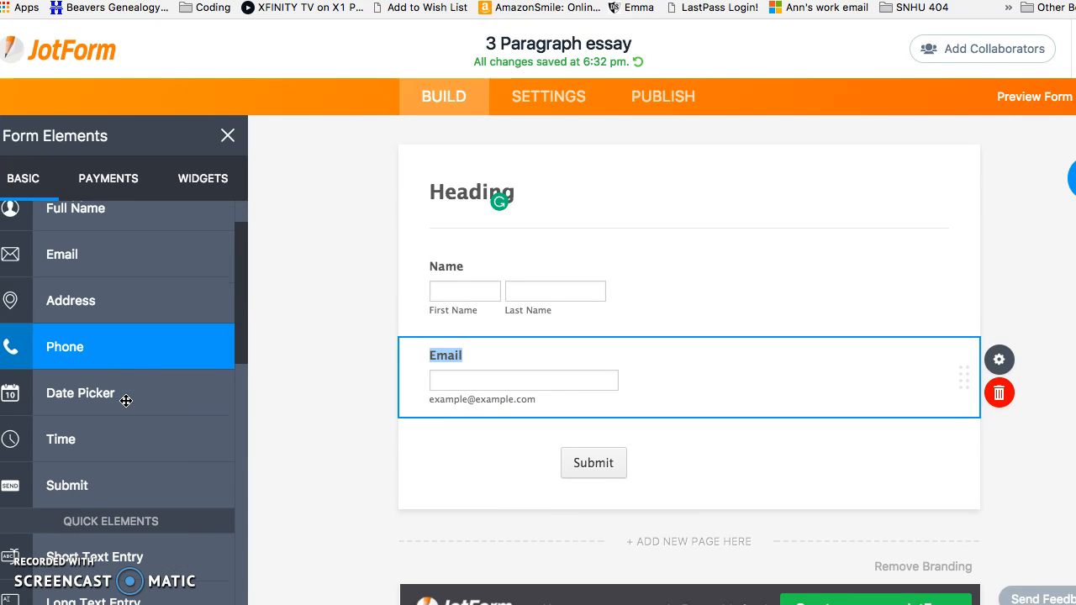
pyautogui.moveTo(124, 407); pyautogui.dragTo(555, 456)
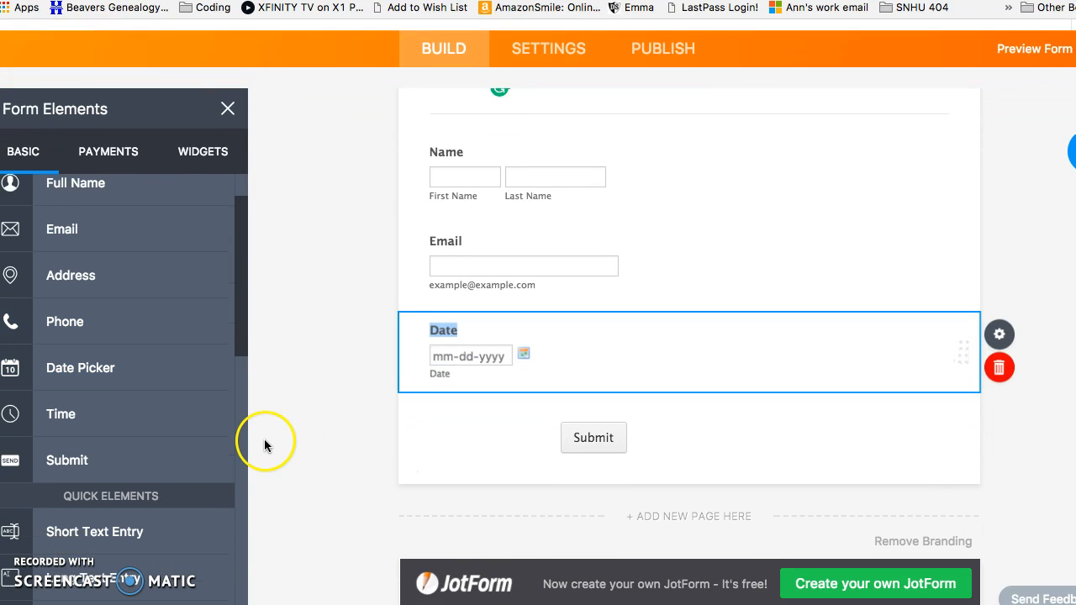
pyautogui.scroll(-4, 202, 446)
pyautogui.moveTo(185, 446); pyautogui.dragTo(561, 308)
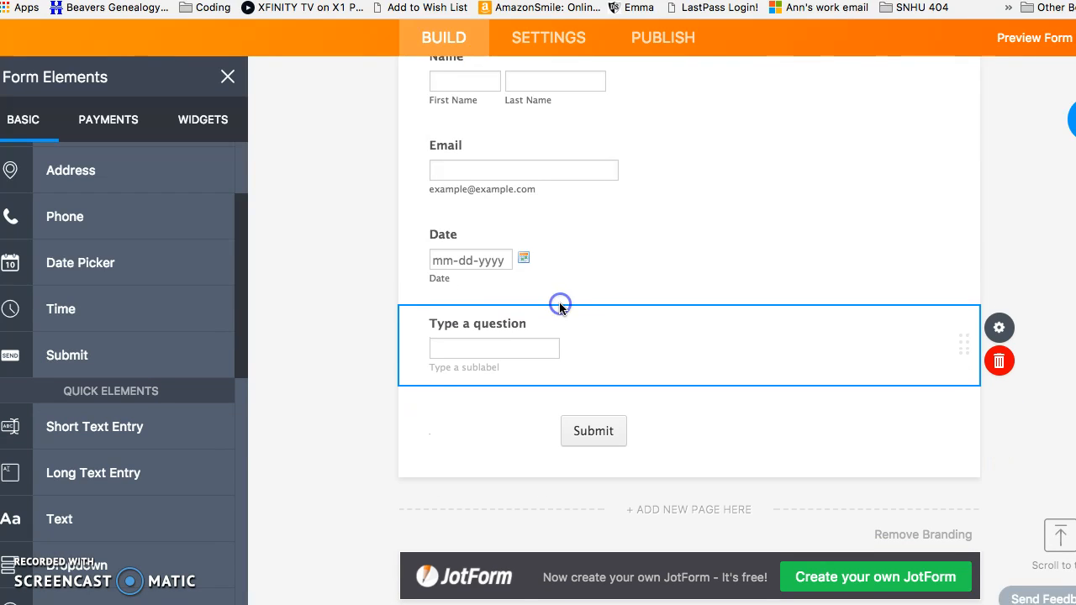
# Label the text question 'Assignment titel' and add a 'Class Block' short text question
pyautogui.click(520, 322)
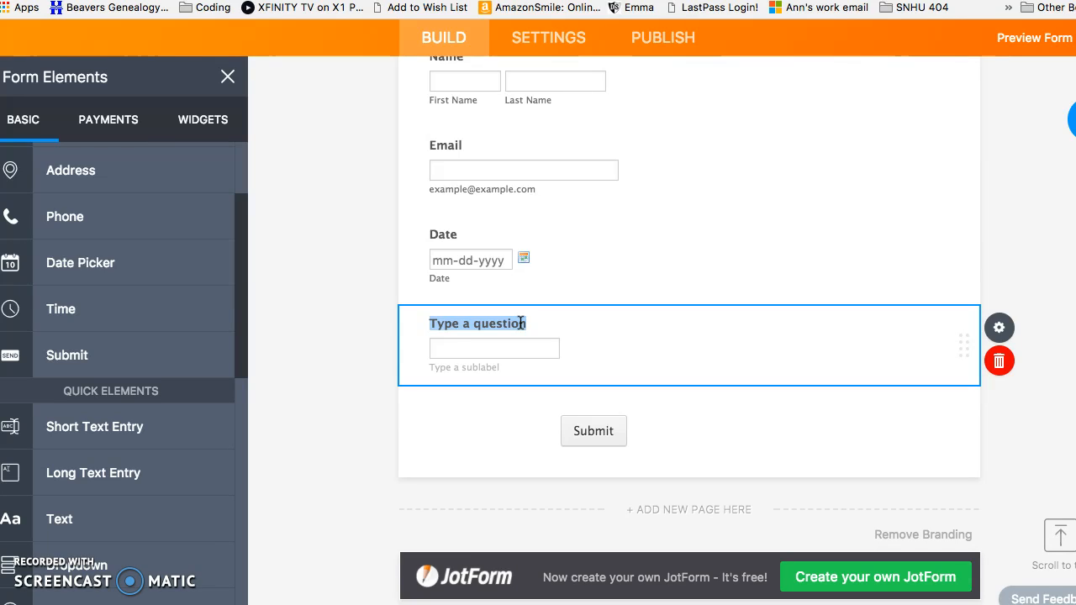
pyautogui.write('Assignmen')
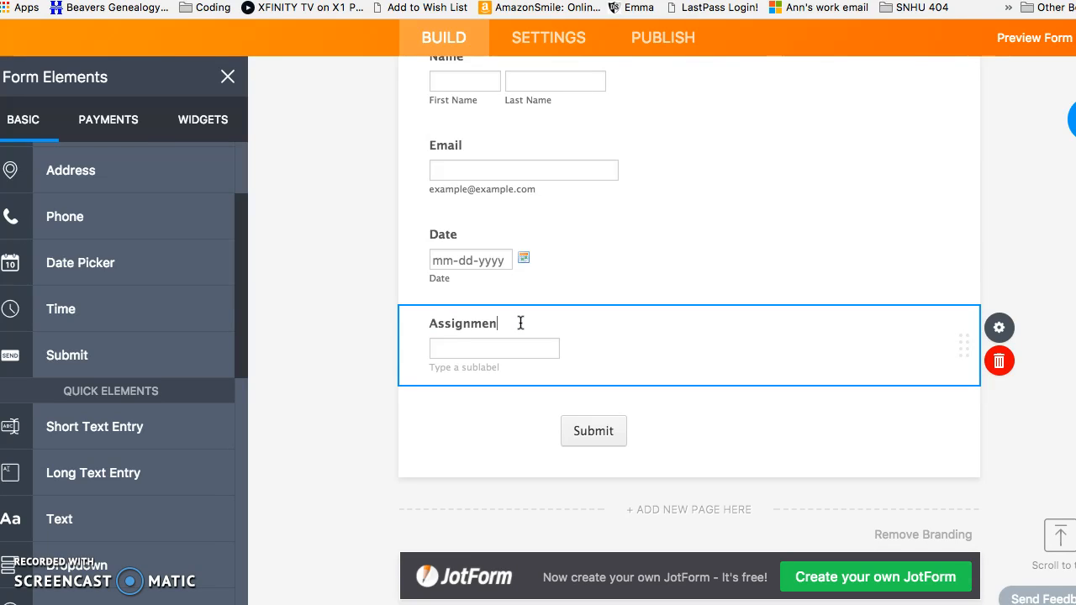
pyautogui.write('t titel')
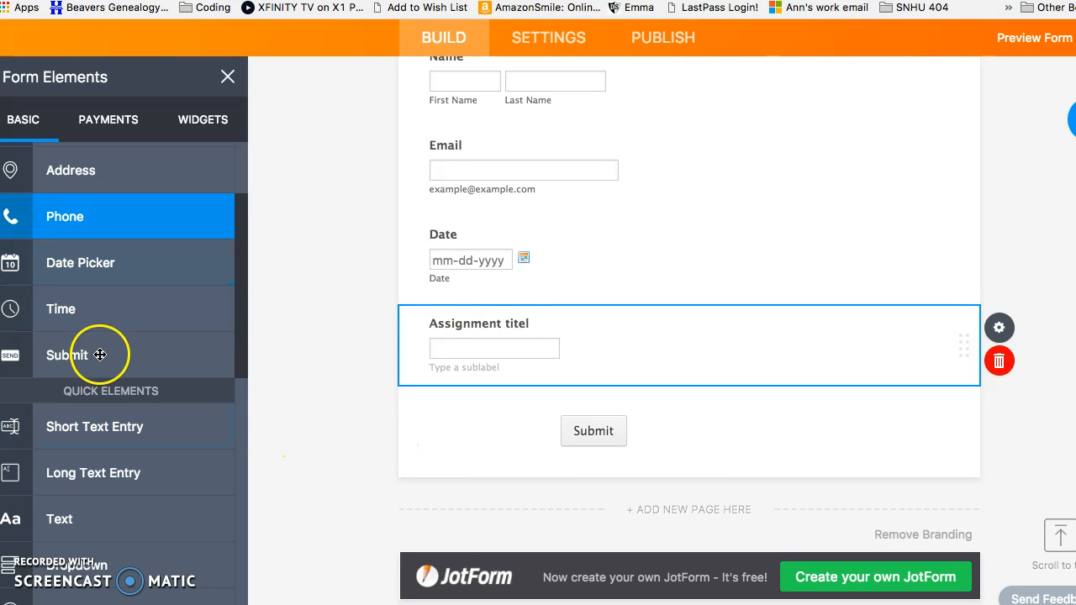
pyautogui.moveTo(156, 430); pyautogui.dragTo(574, 416)
pyautogui.write('Class')
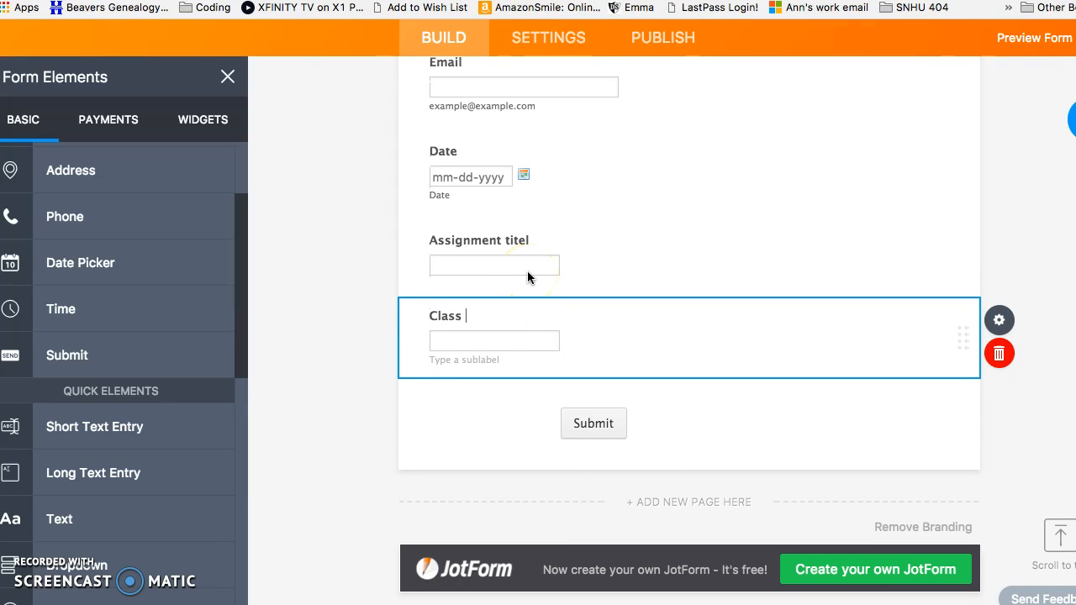
pyautogui.write(' Blco')
pyautogui.press('BackSpace')
pyautogui.press('BackSpace')
pyautogui.write('o')
pyautogui.click(586, 300)
# Change the form heading to 'Assignment Header'
pyautogui.scroll(5, 586, 303)
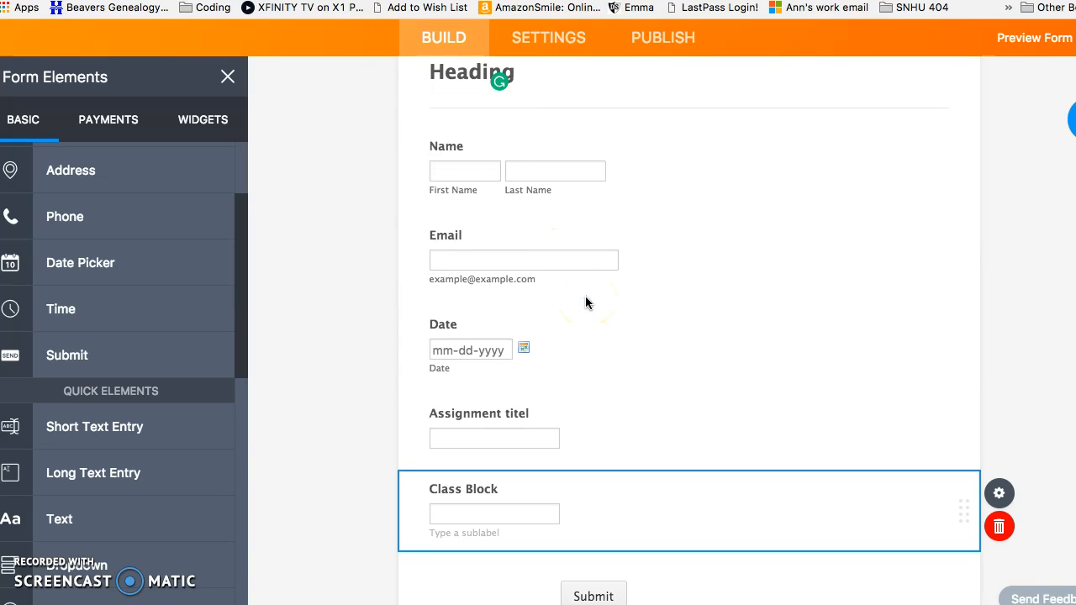
pyautogui.scroll(1, 586, 302)
pyautogui.scroll(-4, 586, 303)
pyautogui.scroll(3, 586, 303)
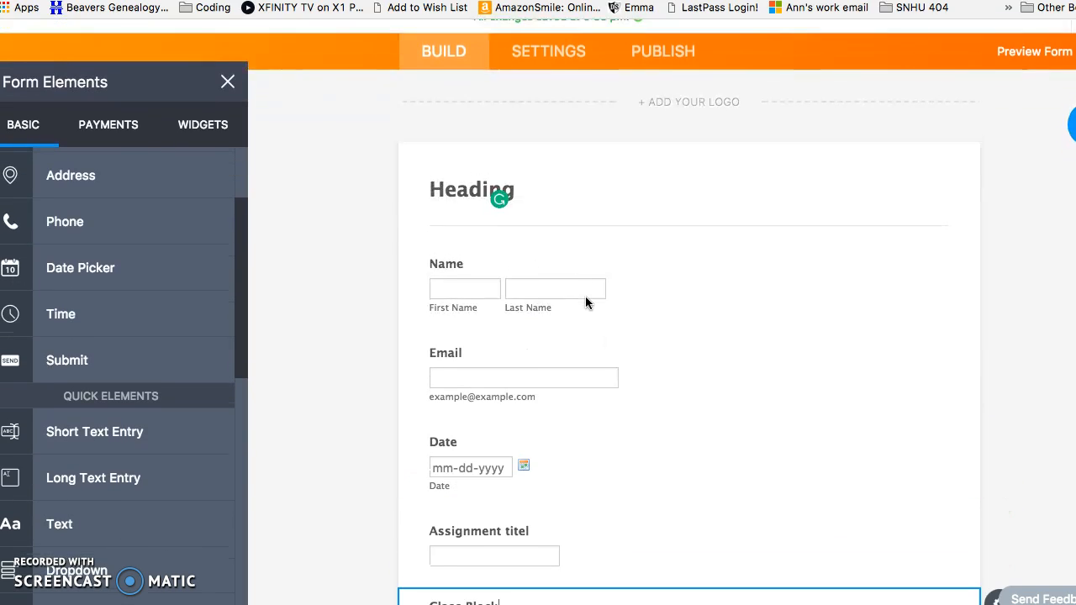
pyautogui.click(542, 253)
pyautogui.moveTo(518, 246); pyautogui.dragTo(428, 247)
pyautogui.write('ASsi')
pyautogui.press('BackSpace')
pyautogui.press('BackSpace')
pyautogui.press('BackSpace')
pyautogui.write('ssign')
pyautogui.press('BackSpace')
pyautogui.press('BackSpace')
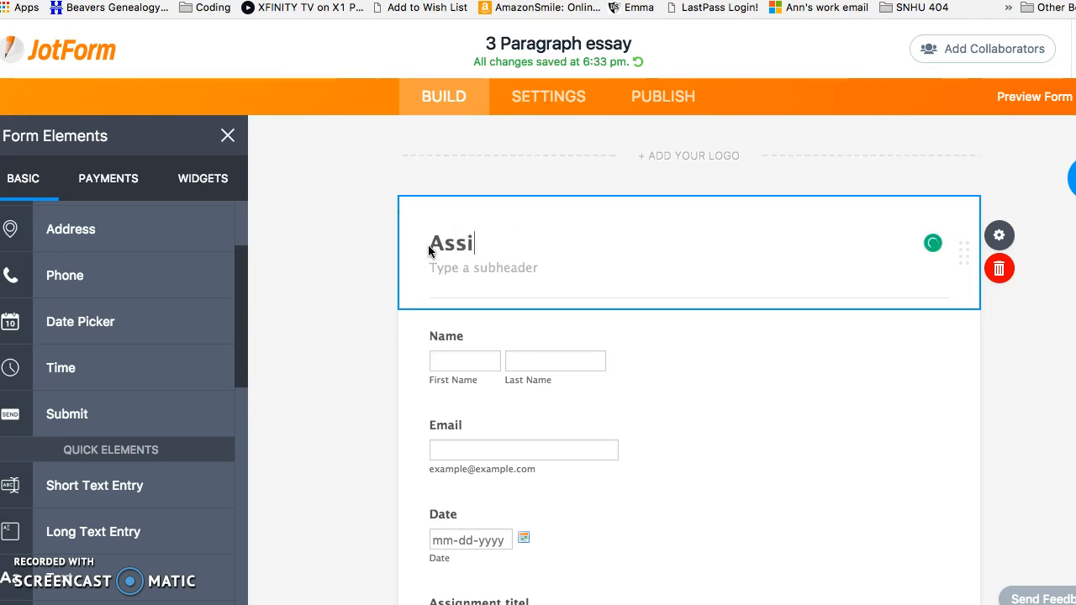
pyautogui.write('gnment Header')
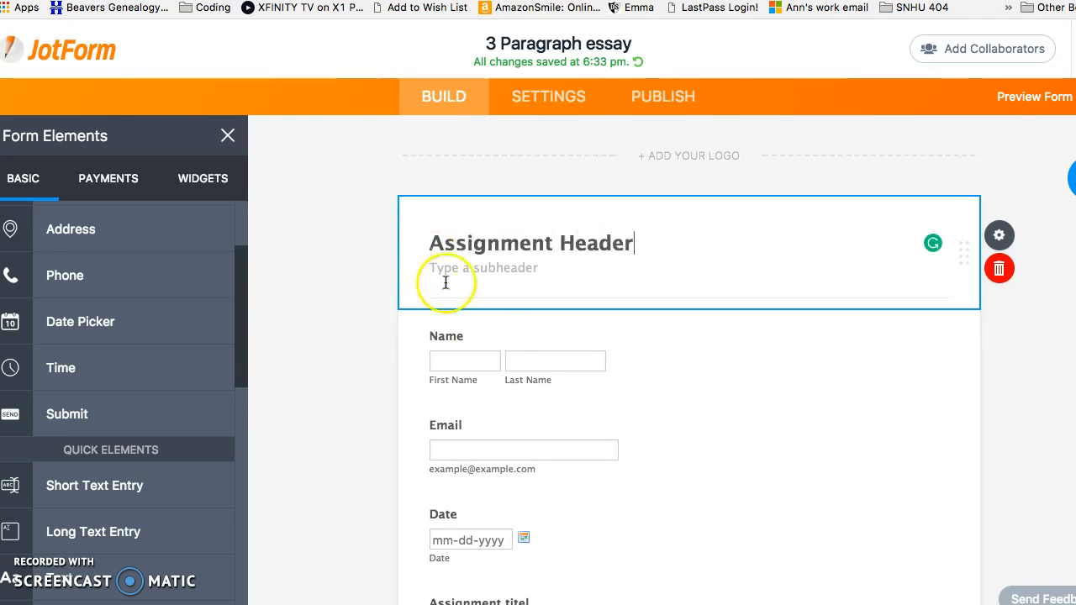
pyautogui.click(591, 414)
pyautogui.scroll(-5, 589, 416)
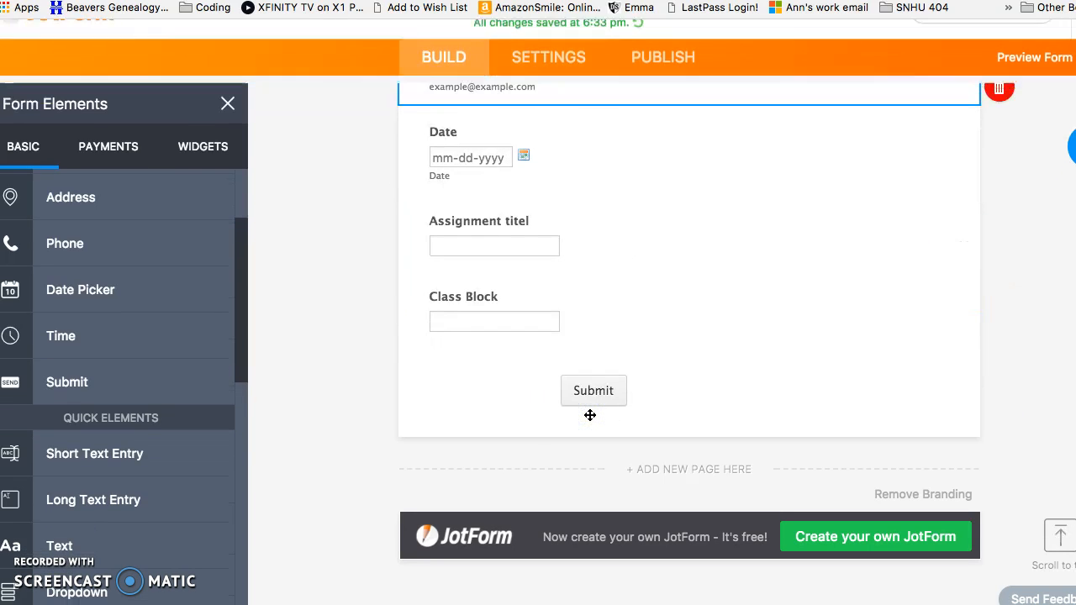
# Insert a page break after the Class Block question
pyautogui.click(512, 425)
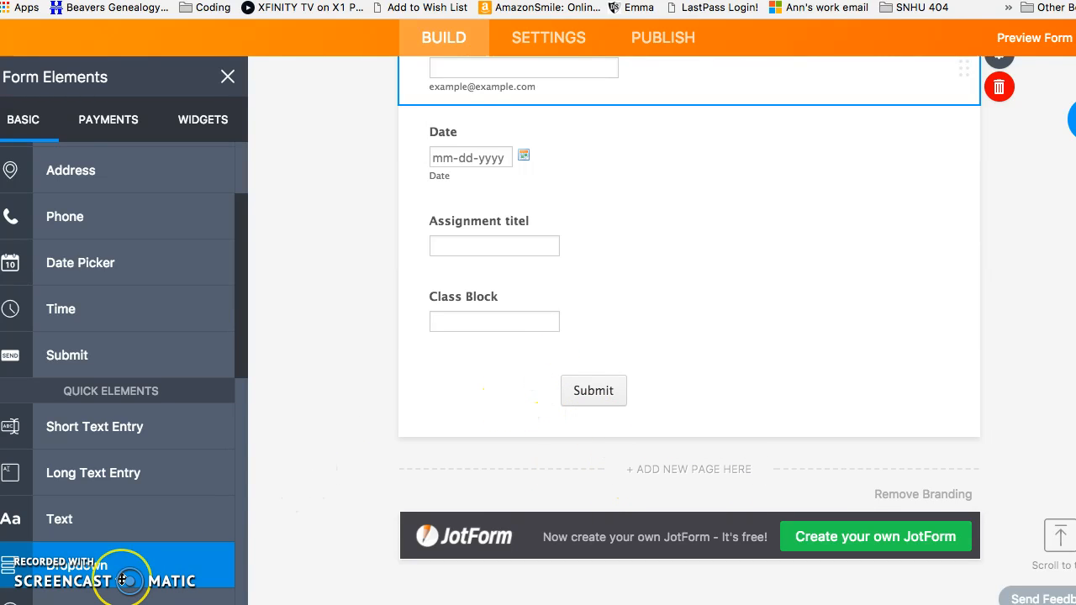
pyautogui.scroll(-5, 122, 581)
pyautogui.scroll(-10, 121, 580)
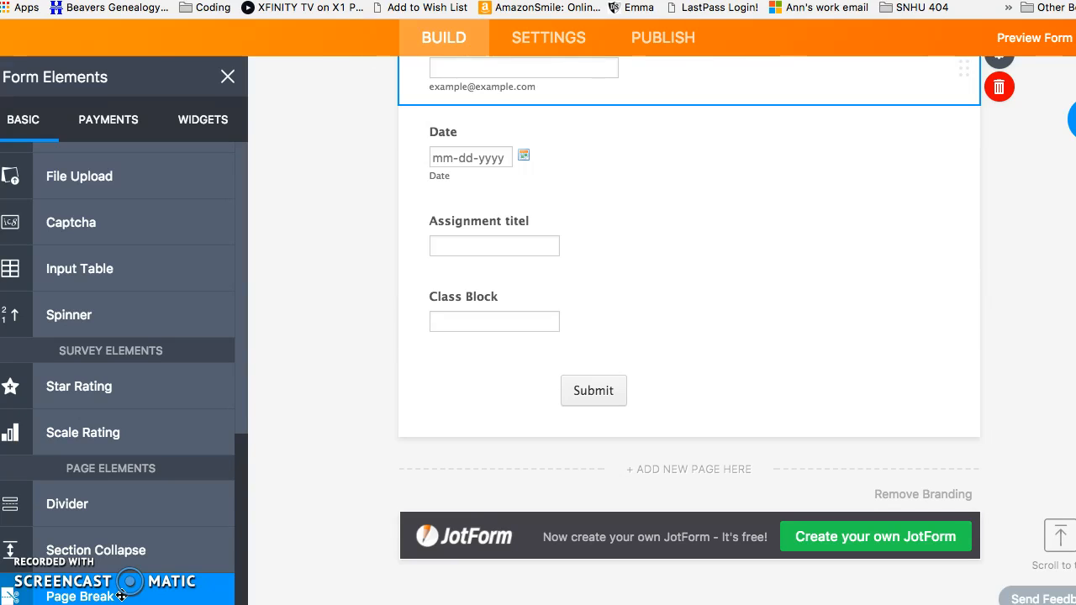
pyautogui.click(463, 367)
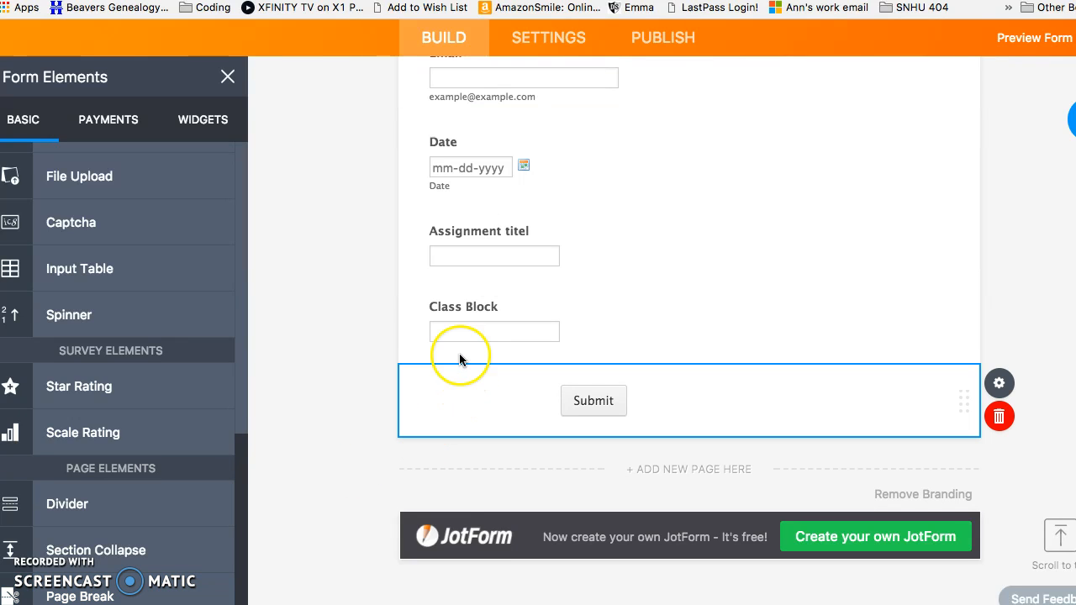
pyautogui.click(460, 356)
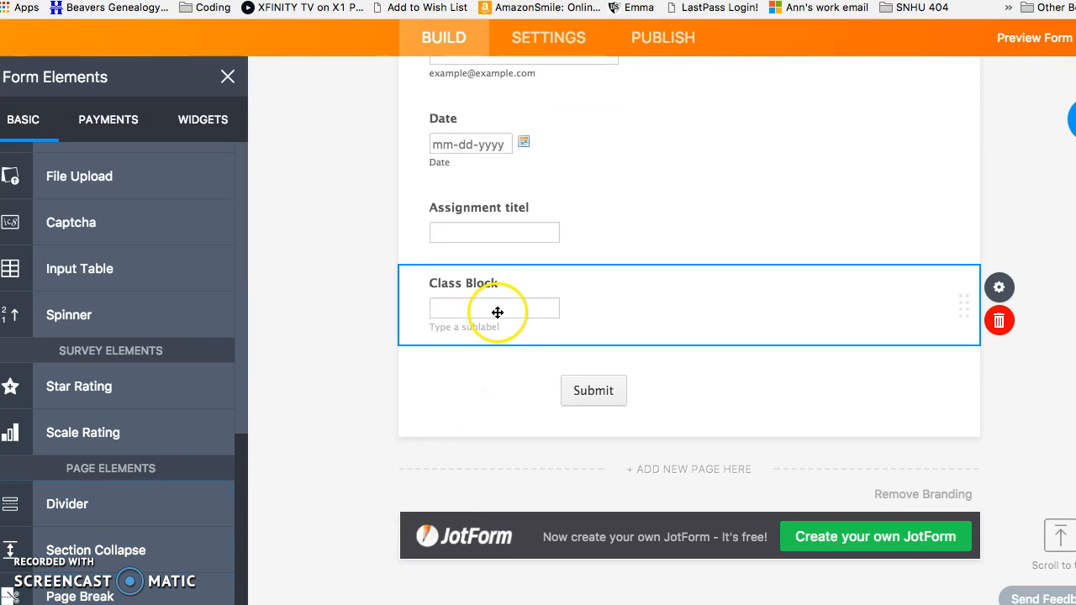
pyautogui.click(83, 594)
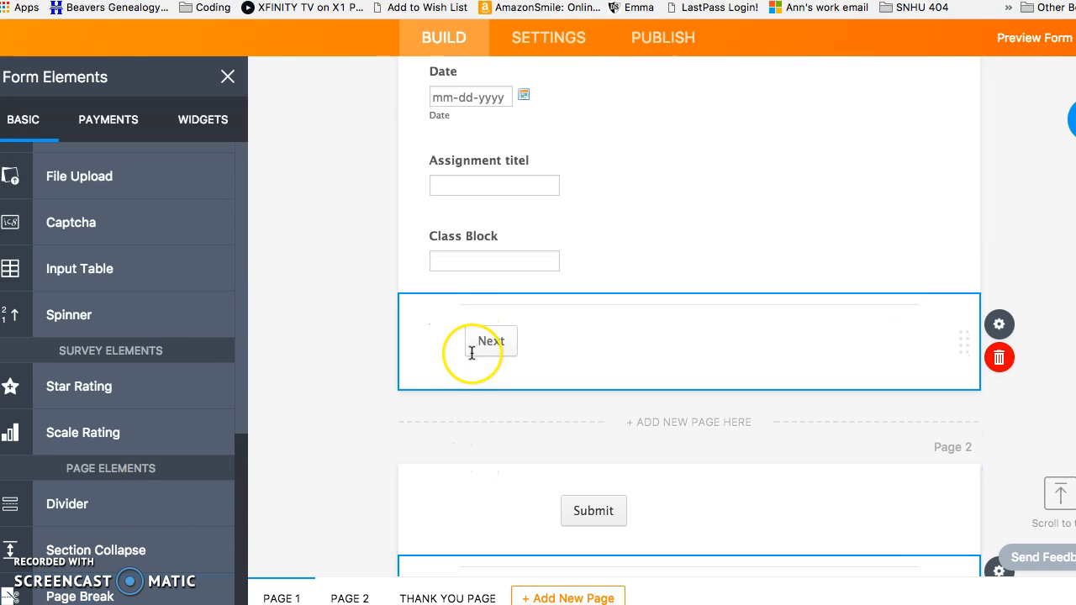
# Try to move the Submit button below the Back button on Page 2
pyautogui.moveTo(662, 327); pyautogui.dragTo(662, 416)
pyautogui.moveTo(740, 323); pyautogui.dragTo(771, 440)
pyautogui.moveTo(660, 346); pyautogui.dragTo(642, 474)
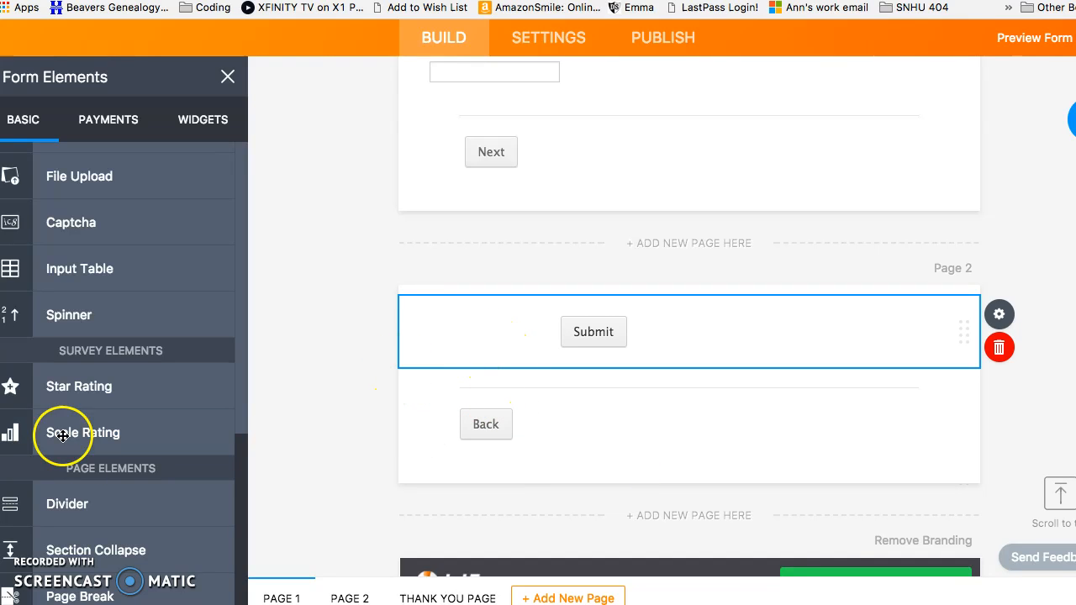
pyautogui.scroll(10, 72, 412)
pyautogui.scroll(-3, 72, 419)
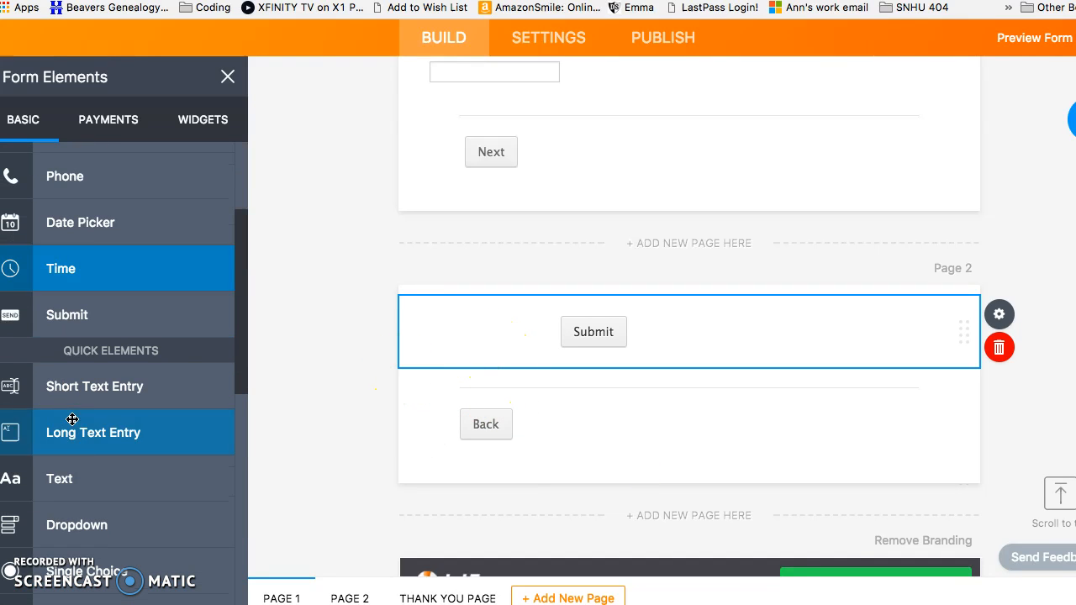
# Add a long-answer question above Submit and an 'Introduction Paragraph' heading atop Page 2
pyautogui.moveTo(75, 439); pyautogui.dragTo(491, 327)
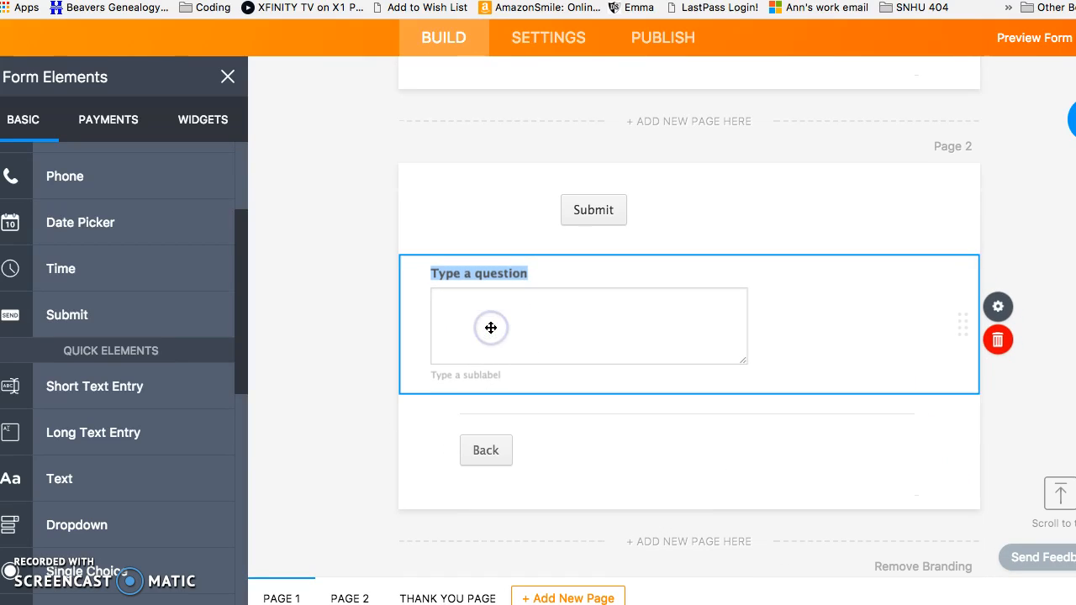
pyautogui.moveTo(454, 225); pyautogui.dragTo(492, 381)
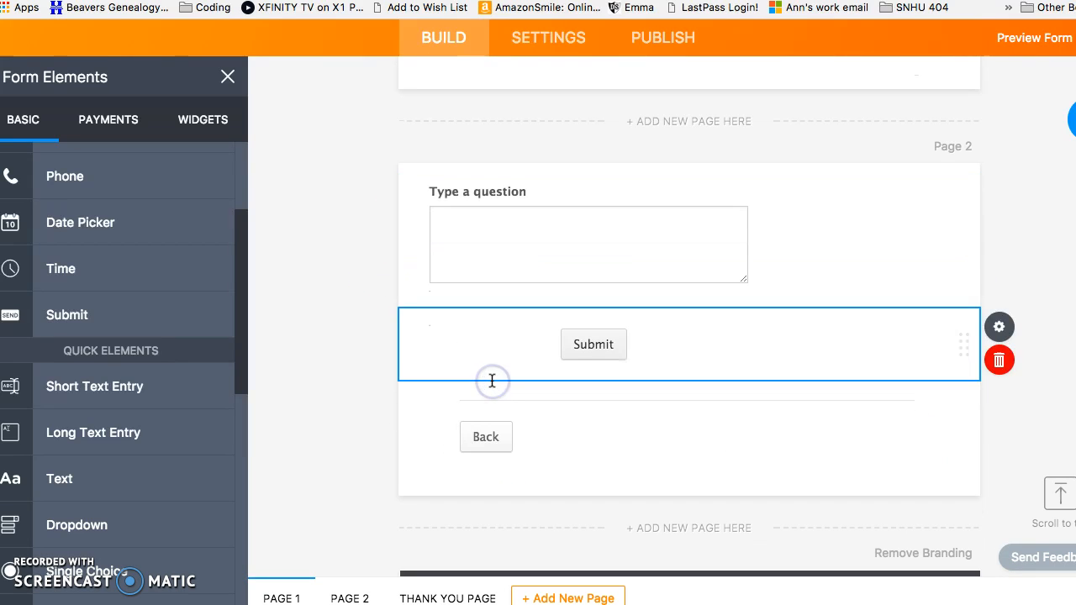
pyautogui.scroll(3, 82, 234)
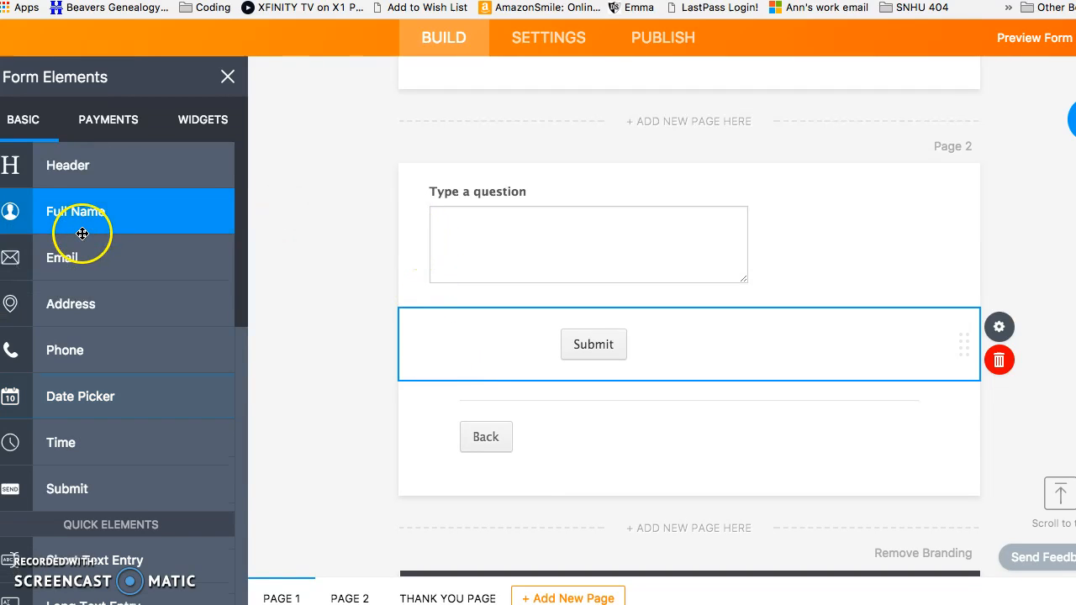
pyautogui.moveTo(152, 169); pyautogui.dragTo(508, 192)
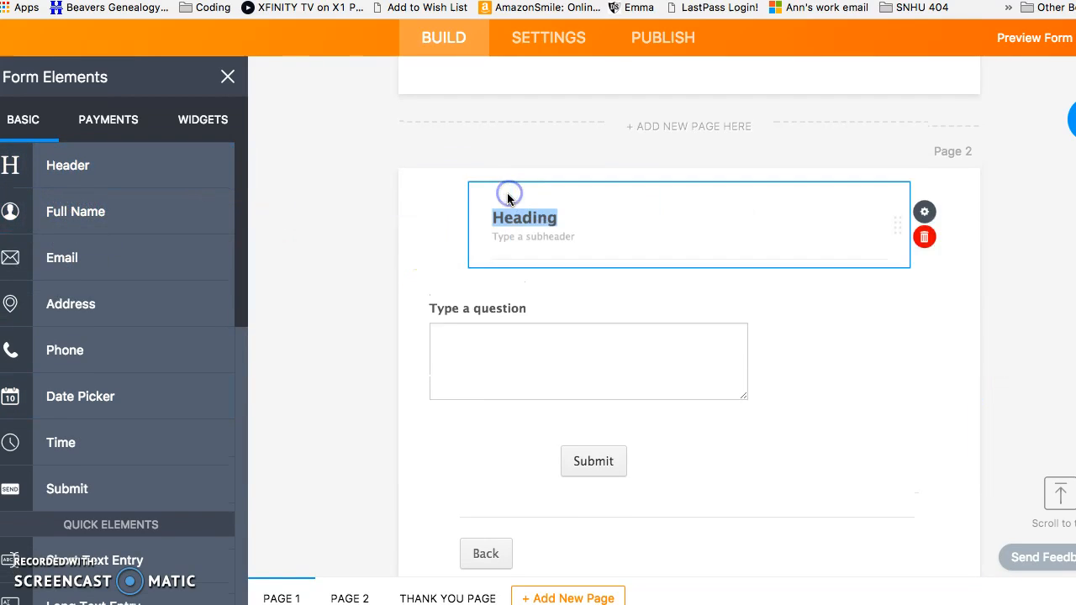
pyautogui.write('Introduction Paragraph')
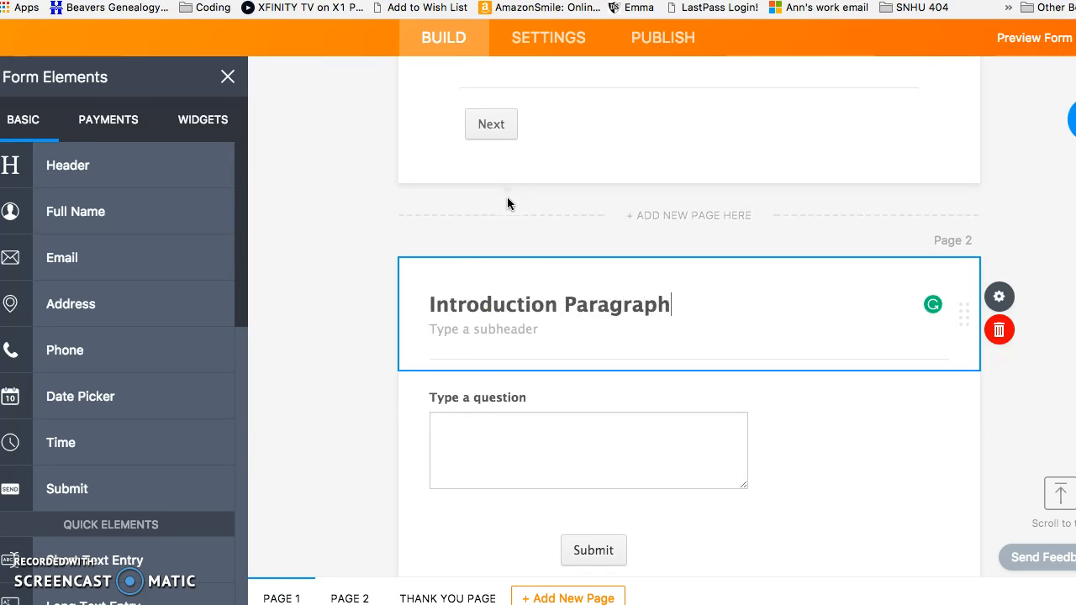
# Label the first long-answer question 'Topic Sentence'
pyautogui.click(519, 399)
pyautogui.write('Topic Se')
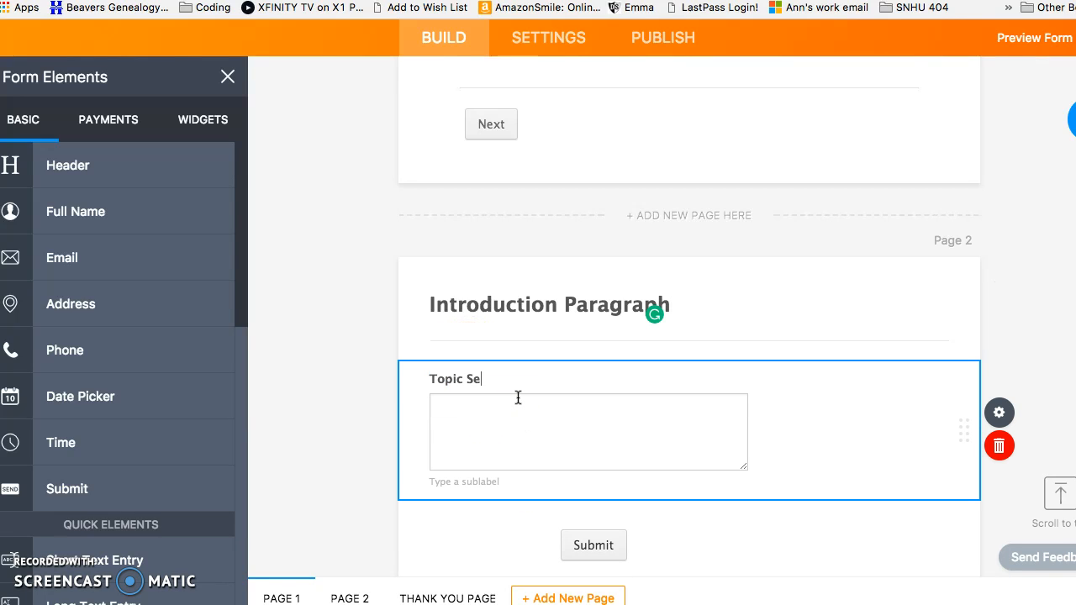
pyautogui.write('nte')
pyautogui.press('BackSpace')
pyautogui.write('tenc')
pyautogui.scroll(-6, 209, 480)
pyautogui.scroll(2, 204, 480)
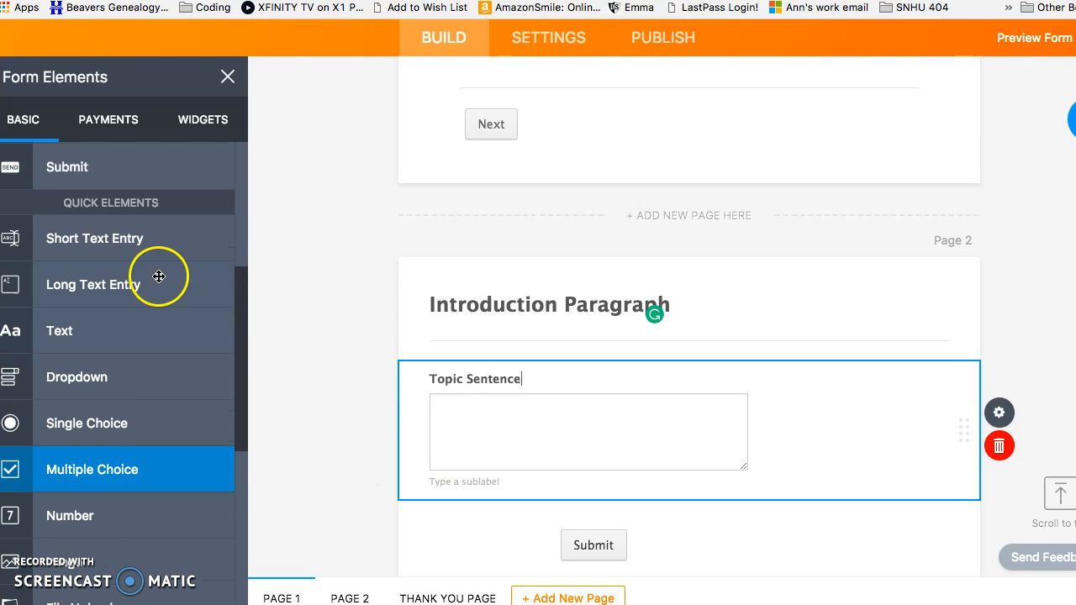
# Remove an extra short text field and label the next question 'Supporting information (1-2 sentences)'
pyautogui.click(158, 243)
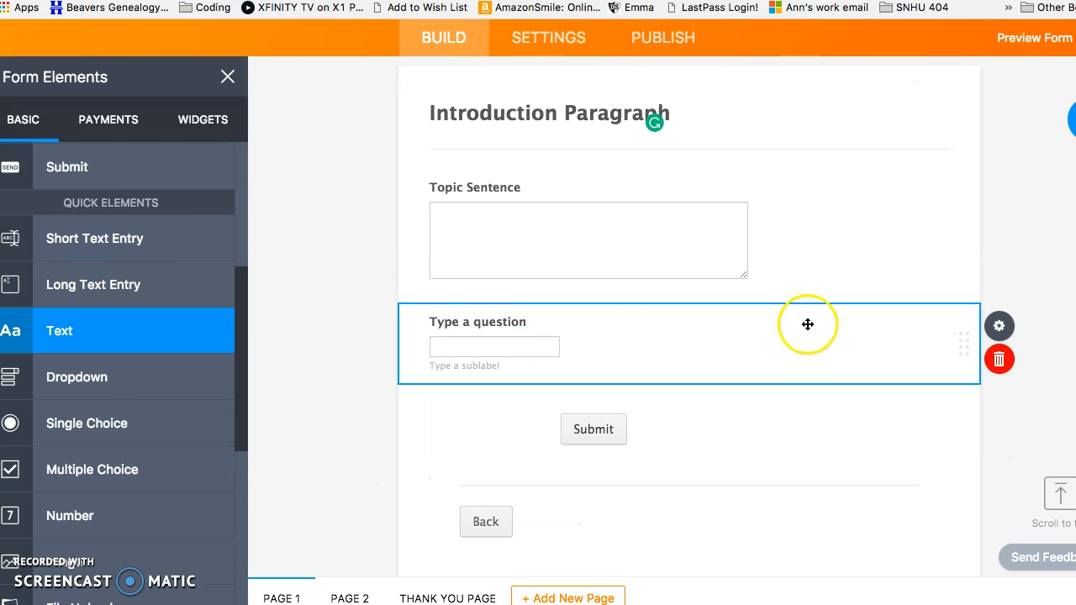
pyautogui.click(738, 317)
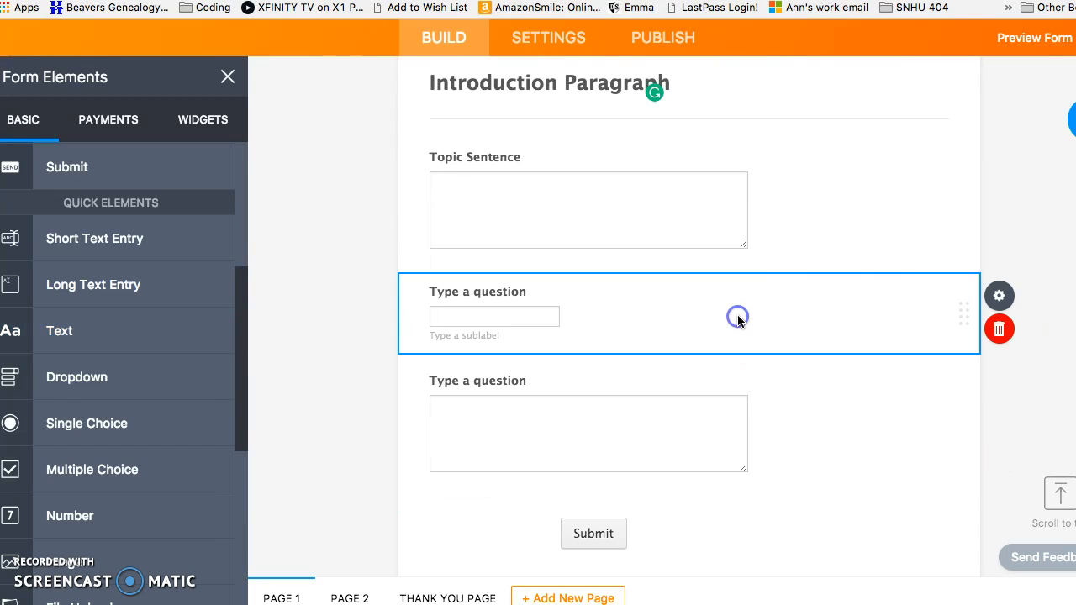
pyautogui.click(998, 330)
pyautogui.click(524, 296)
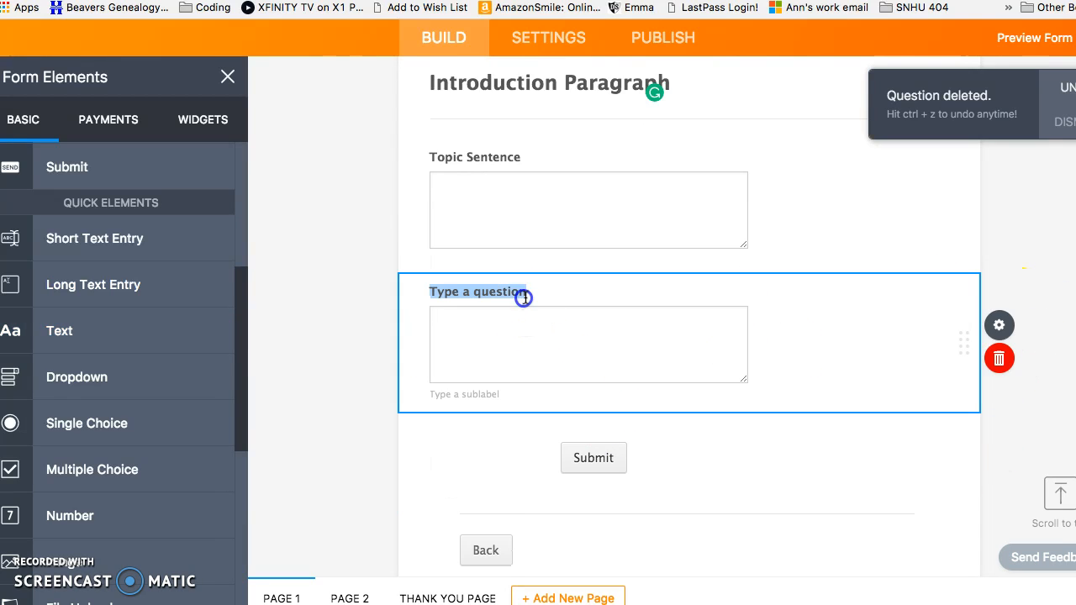
pyautogui.write('Supporting inf')
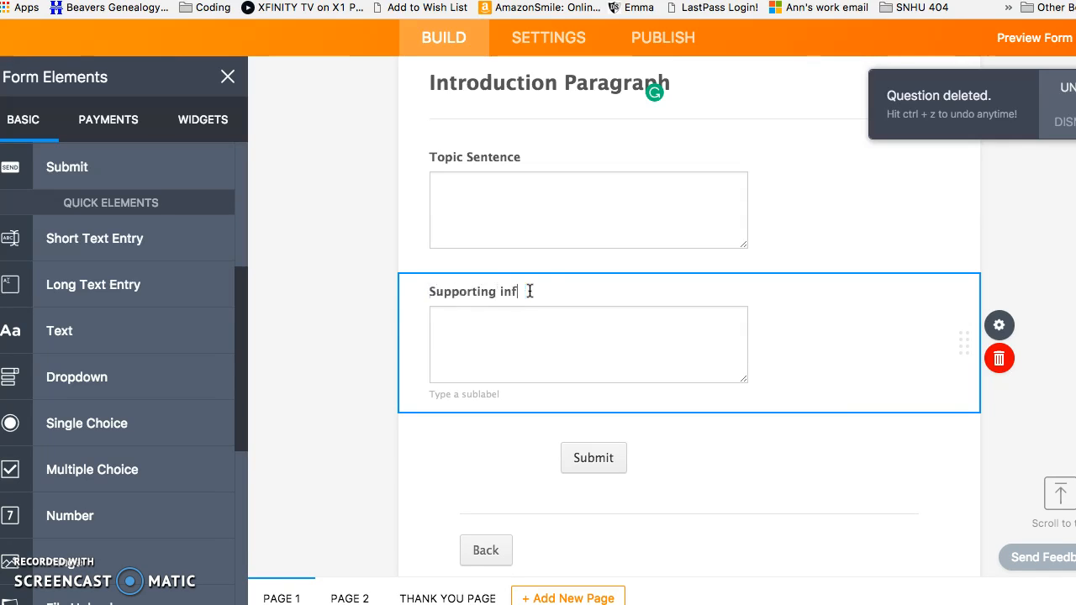
pyautogui.write('1-2 sentences)')
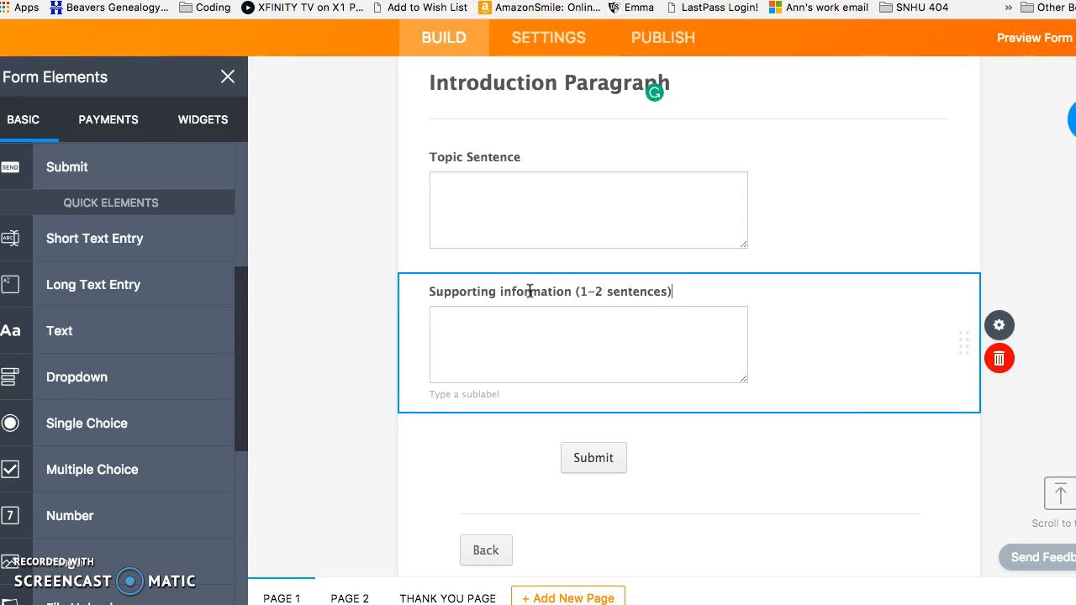
# Add another long-answer question above Submit labelled 'Thesis statement'
pyautogui.moveTo(140, 288); pyautogui.dragTo(564, 463)
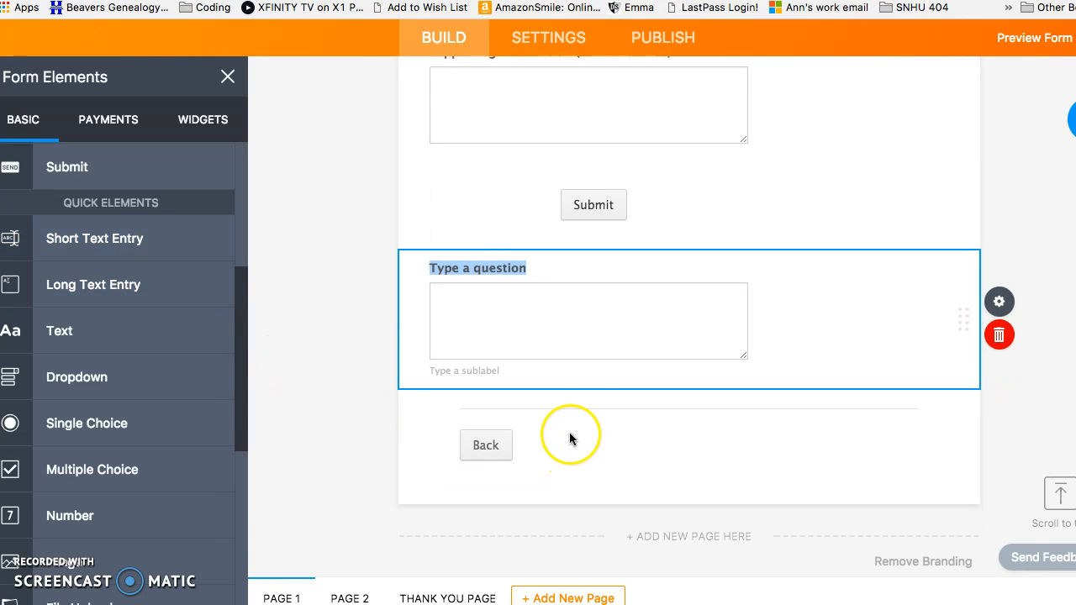
pyautogui.moveTo(663, 283); pyautogui.dragTo(669, 226)
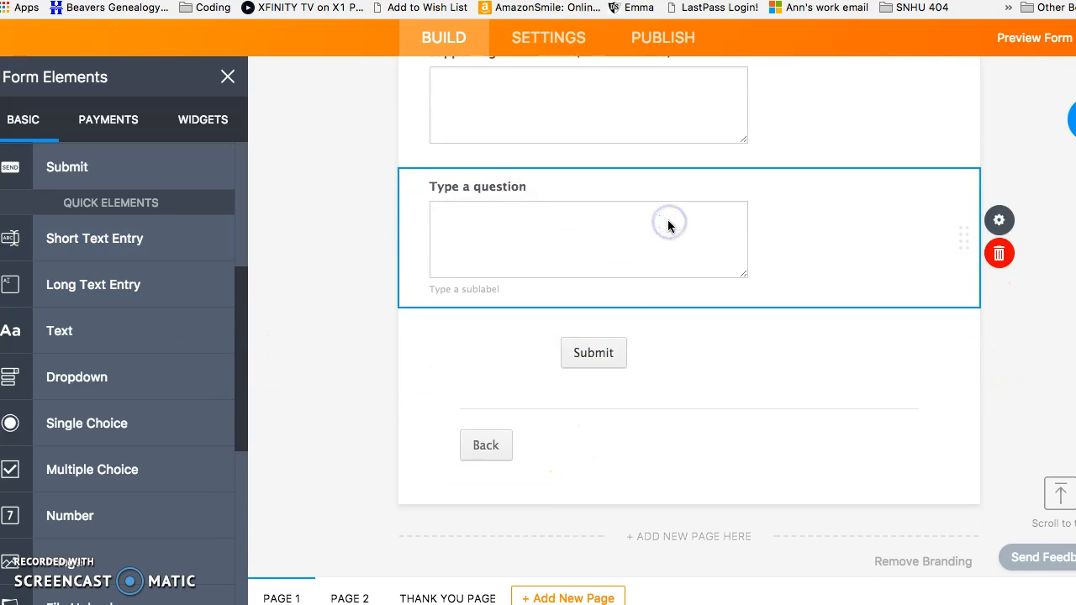
pyautogui.click(545, 190)
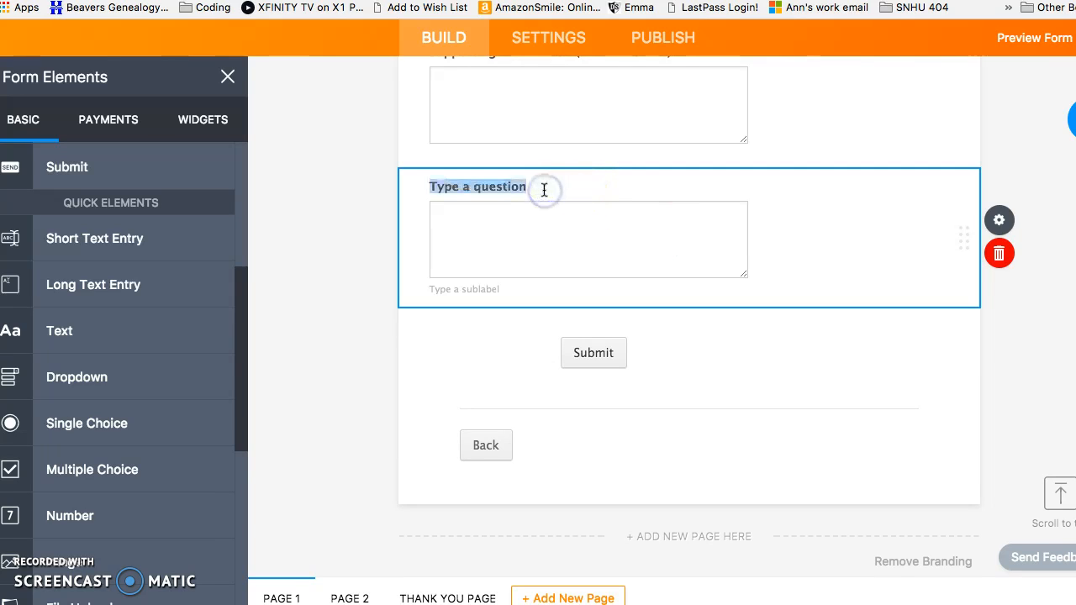
pyautogui.write('Thesis')
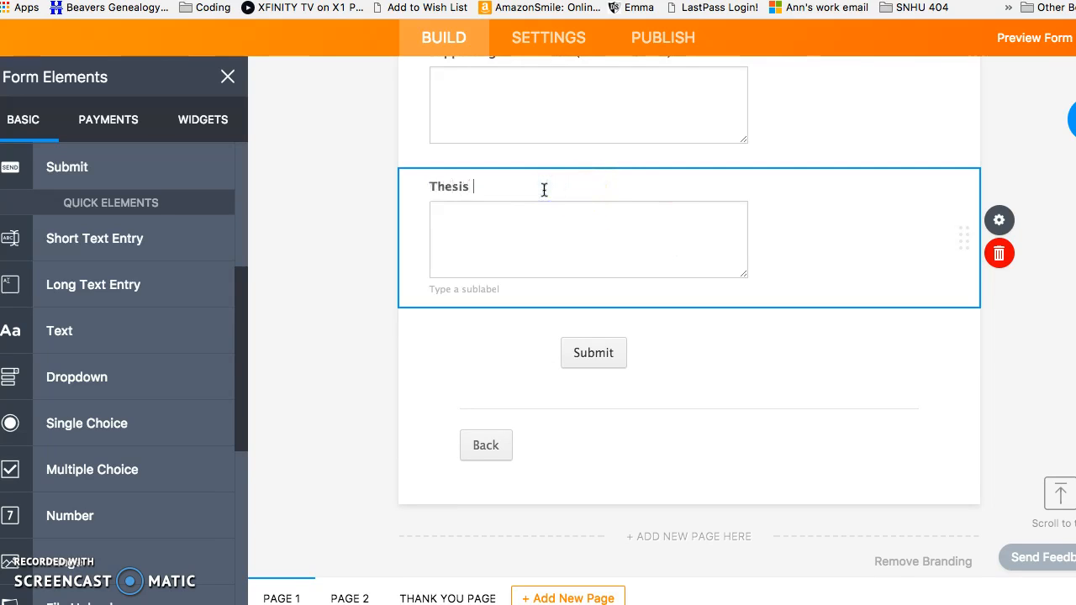
pyautogui.write(' staetement')
# Complete the label as 'Thesis statement & 3 details (1-2 sentences)' and review Page 2
pyautogui.scroll(3, 544, 190)
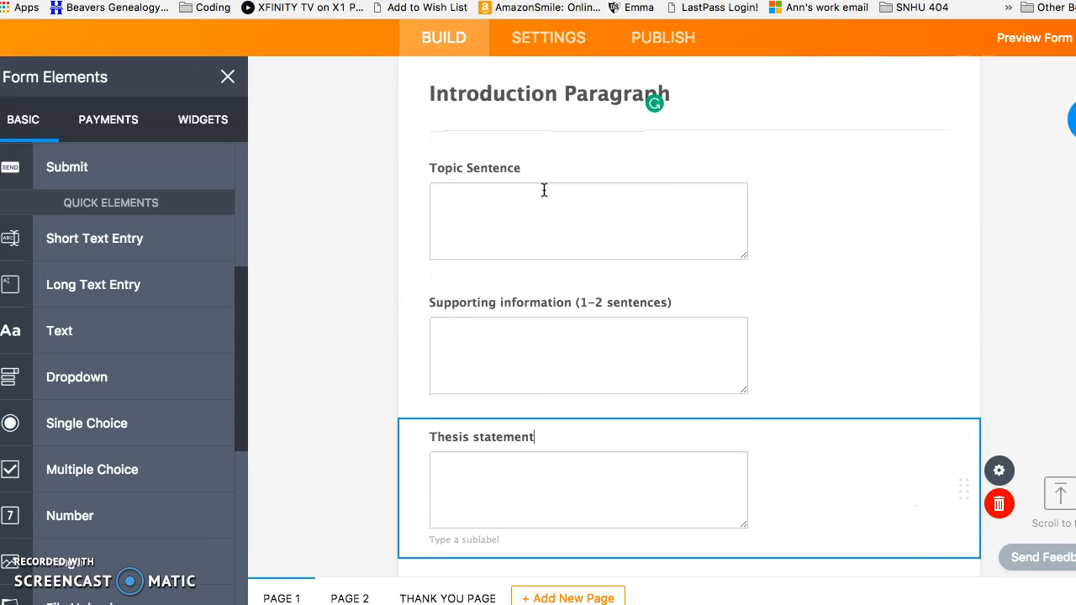
pyautogui.scroll(-2, 544, 190)
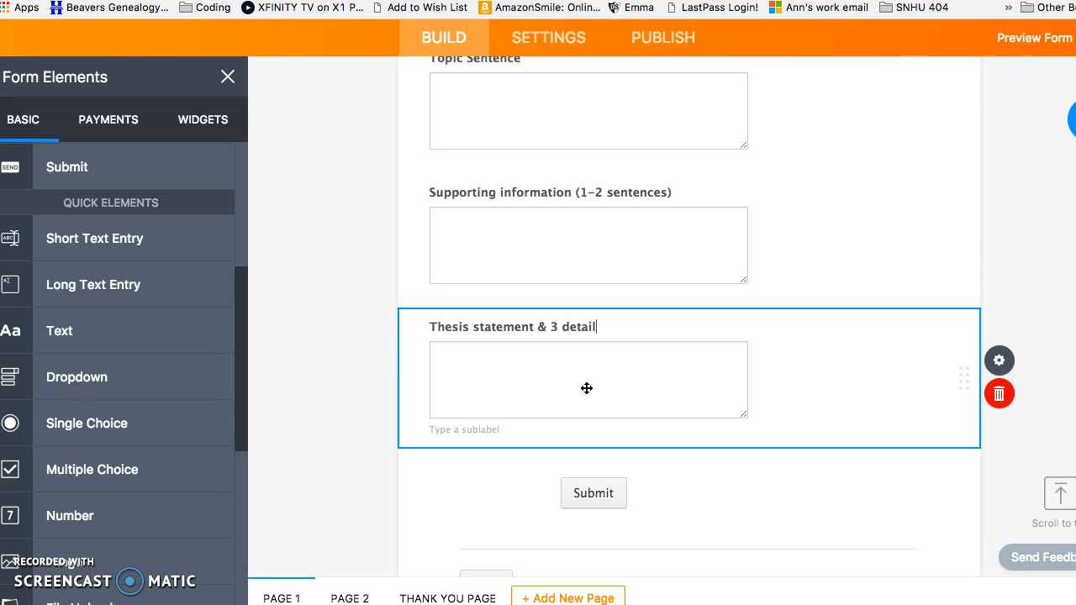
pyautogui.click(665, 329)
pyautogui.write('(1-2 sentences)')
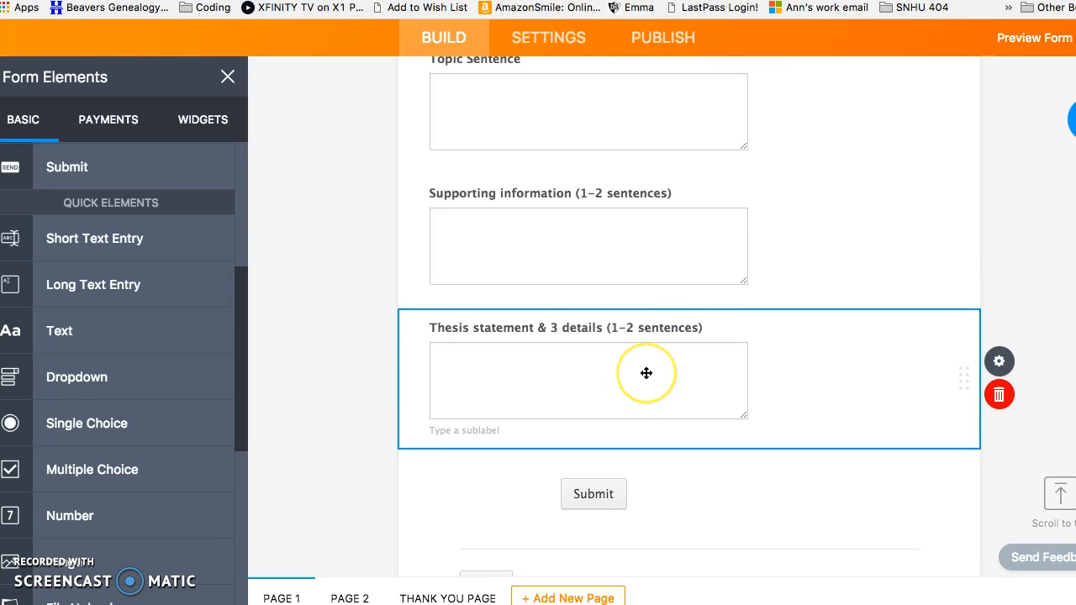
pyautogui.scroll(3, 646, 372)
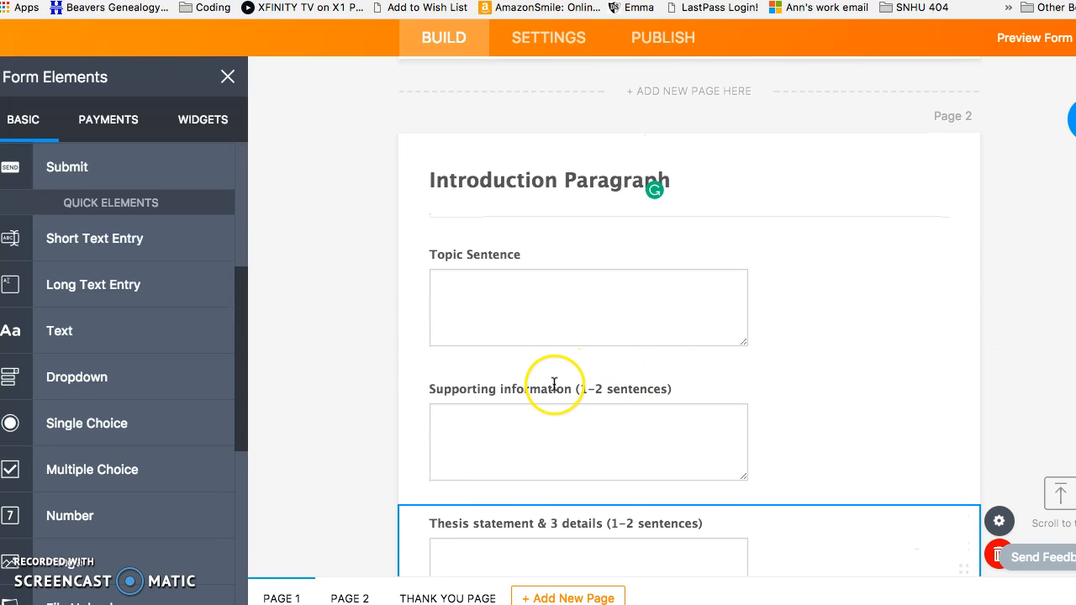
pyautogui.scroll(-1, 515, 420)
pyautogui.scroll(-3, 515, 419)
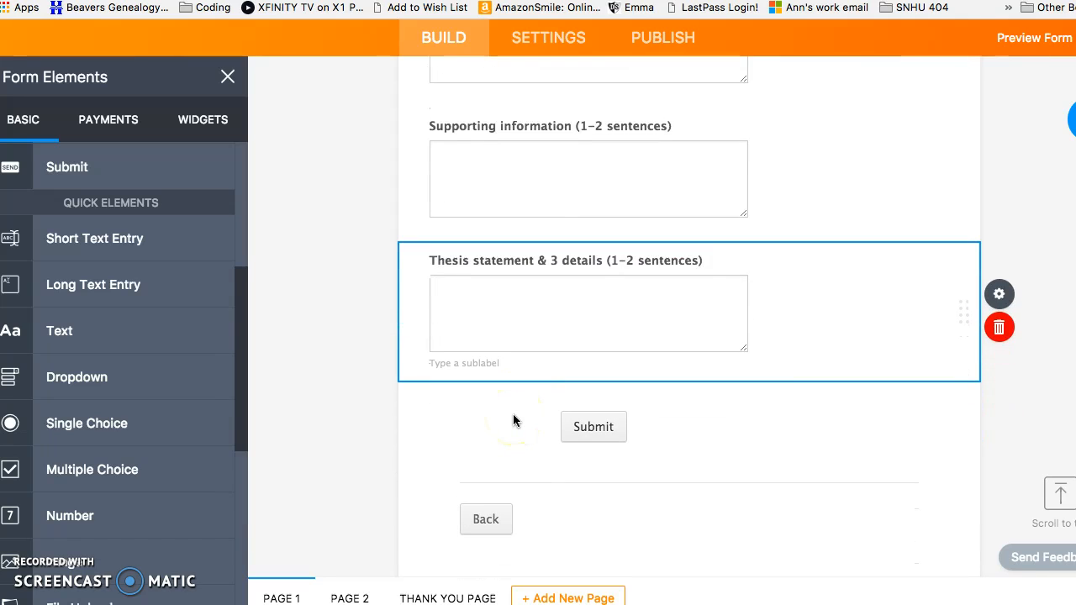
pyautogui.scroll(3, 521, 456)
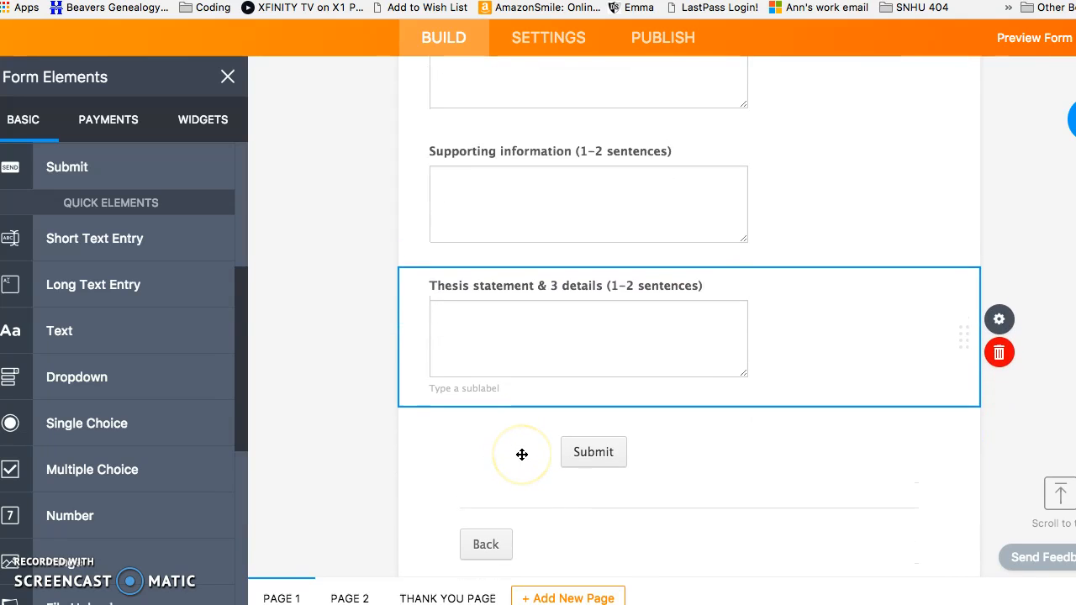
pyautogui.scroll(-1, 522, 455)
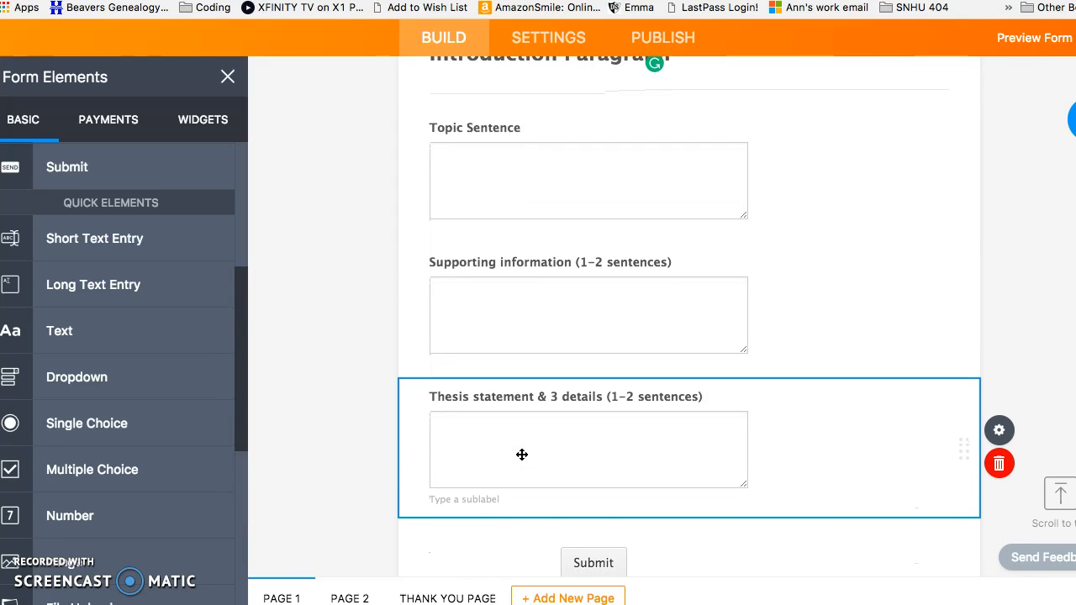
# Insert a page break after the Thesis statement field, then return to the Assignment Header
pyautogui.click(514, 454)
pyautogui.scroll(-3, 515, 454)
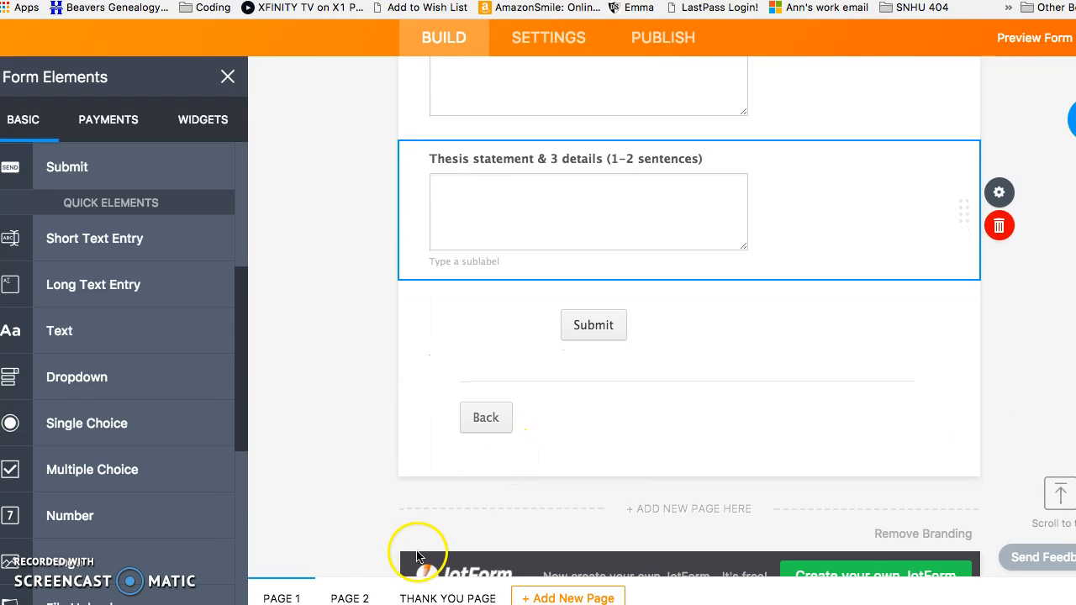
pyautogui.scroll(-5, 185, 501)
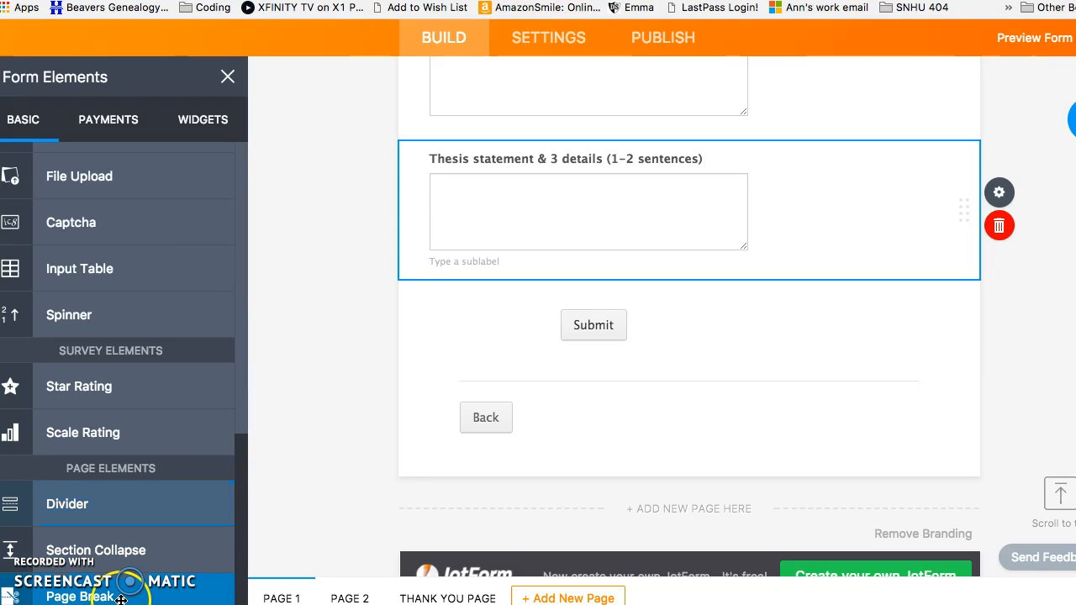
pyautogui.click(80, 595)
pyautogui.scroll(5, 589, 375)
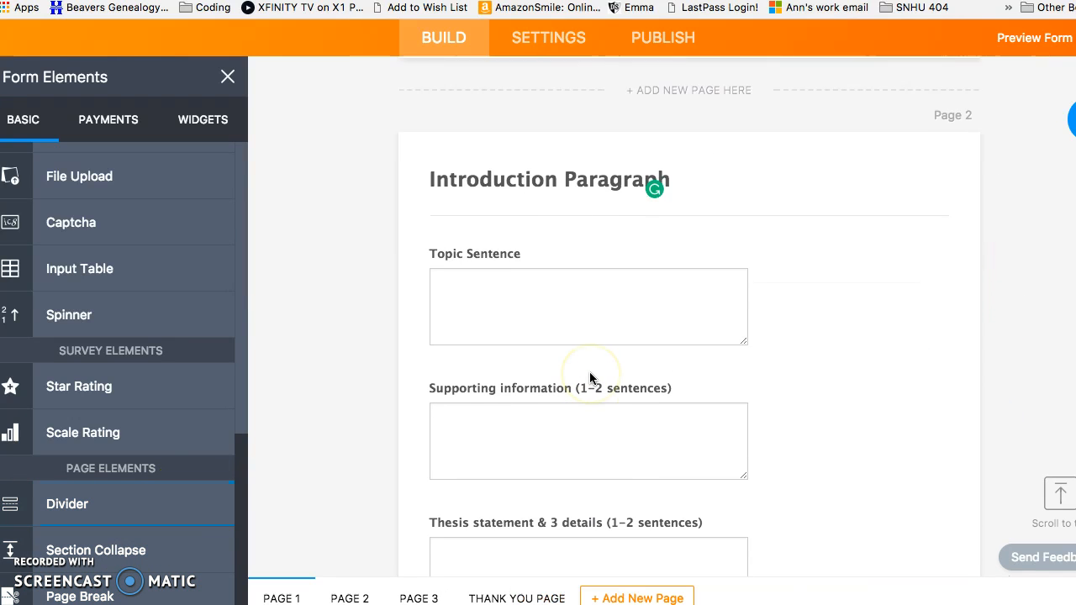
pyautogui.scroll(10, 589, 378)
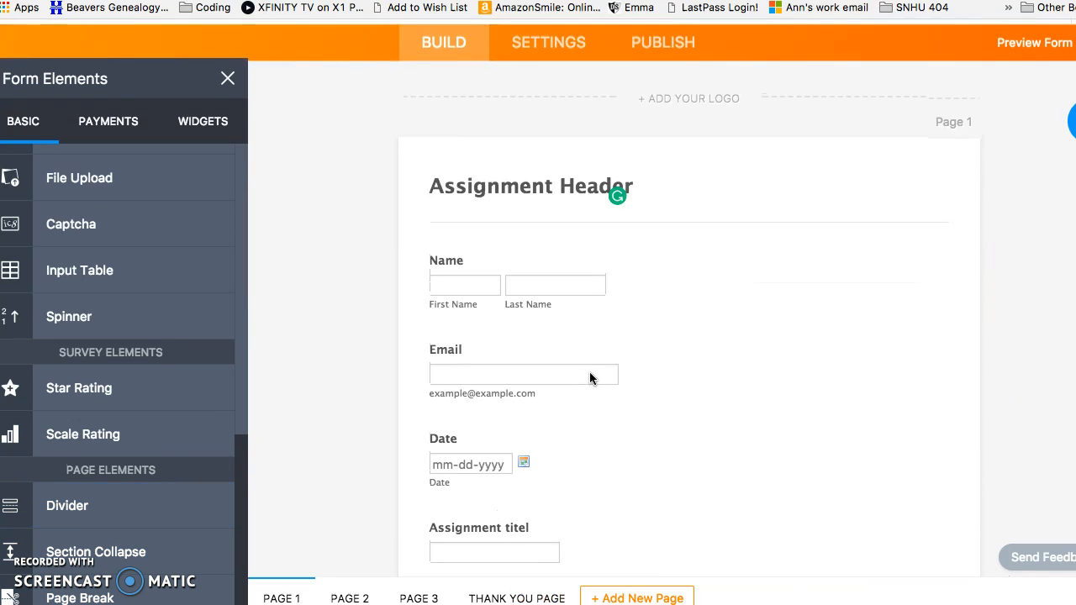
pyautogui.click(548, 238)
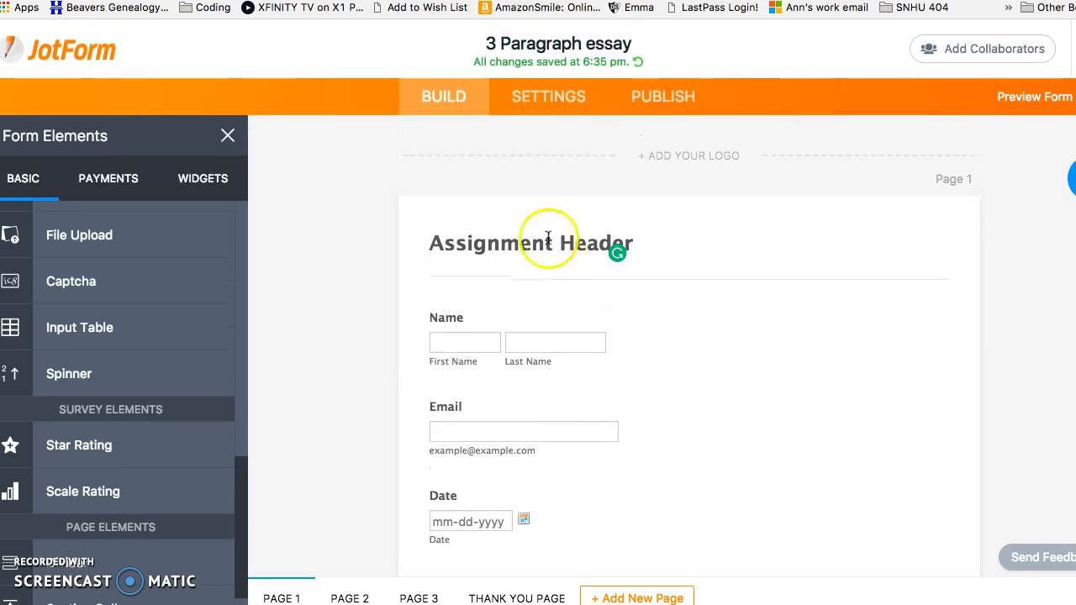
# Open the form settings, keeping the form status Enabled
pyautogui.click(577, 100)
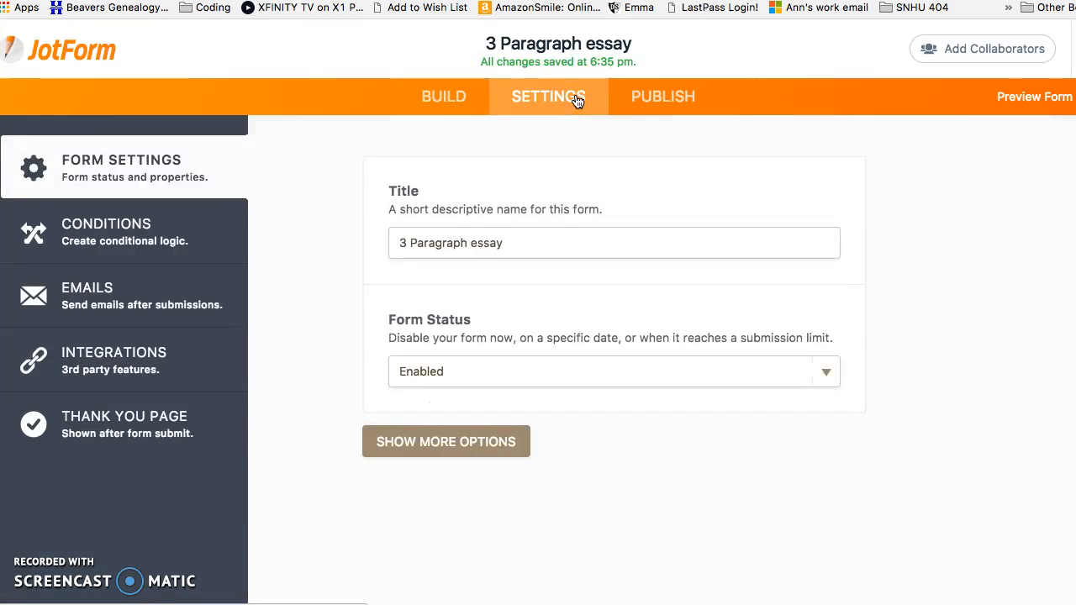
pyautogui.click(538, 245)
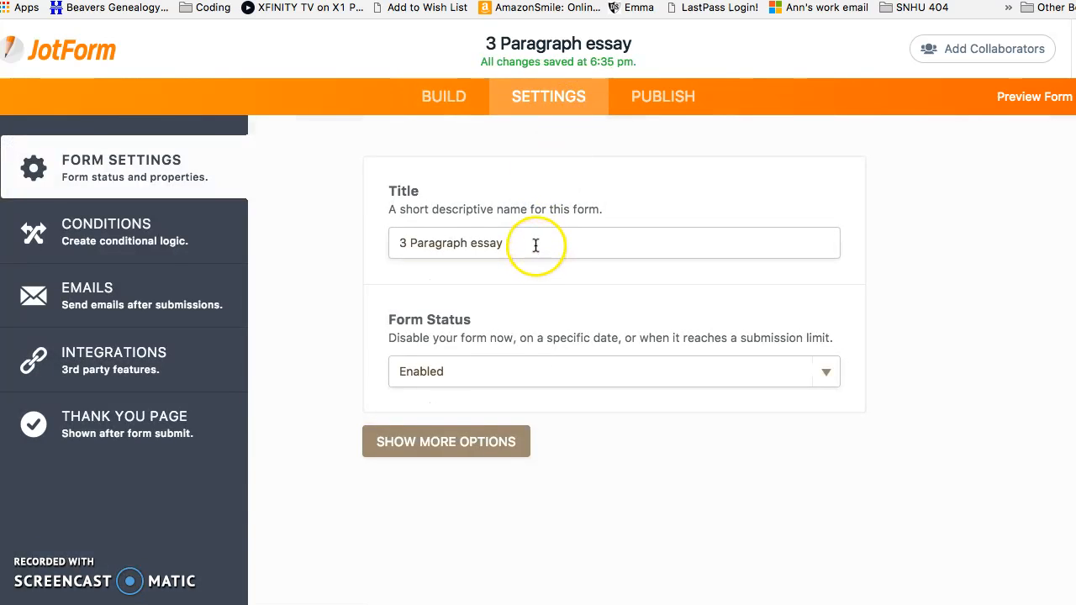
pyautogui.click(824, 371)
pyautogui.click(823, 369)
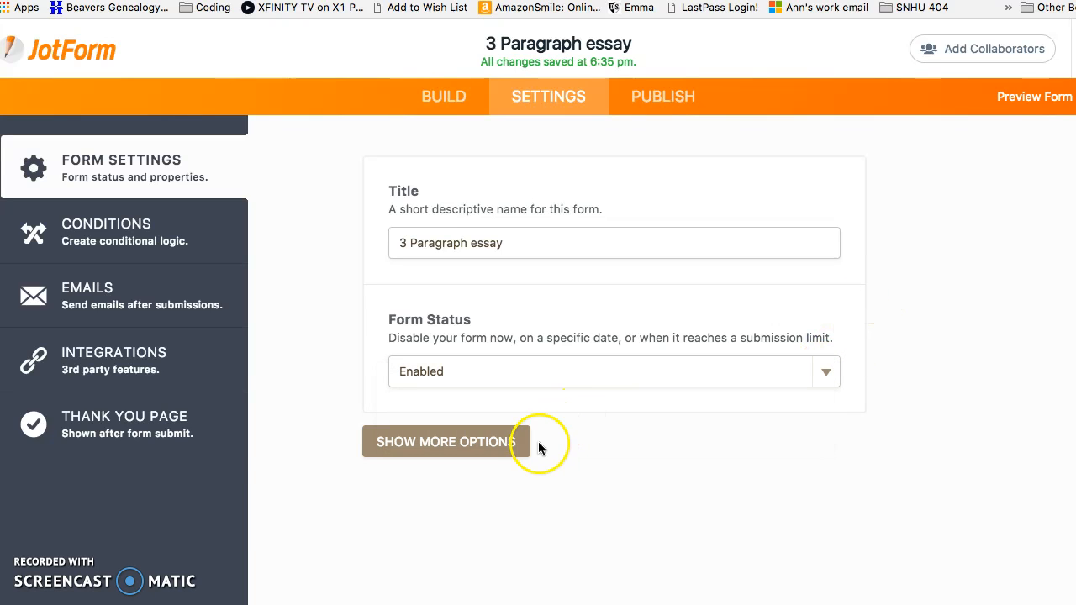
# Reveal more options and set Continue Forms Later to Enabled
pyautogui.click(498, 446)
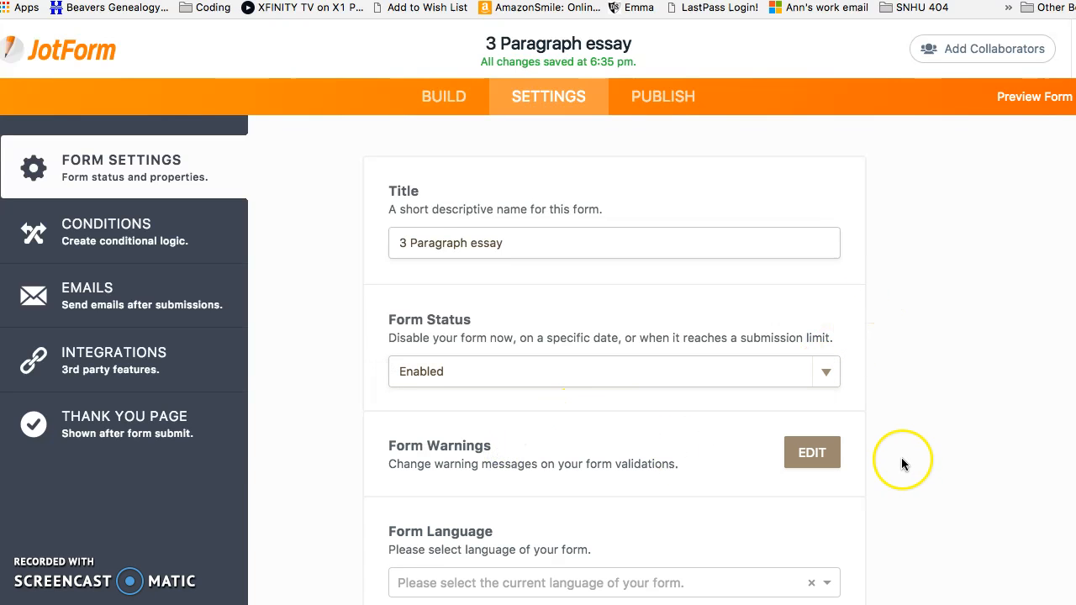
pyautogui.scroll(-2, 902, 461)
pyautogui.scroll(-4, 901, 461)
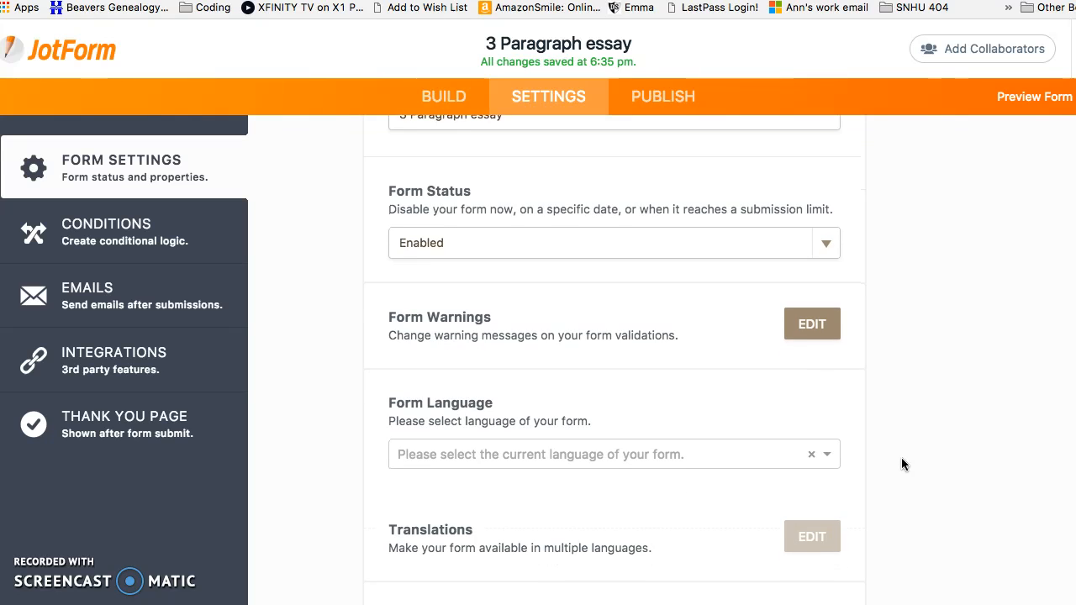
pyautogui.scroll(-4, 902, 457)
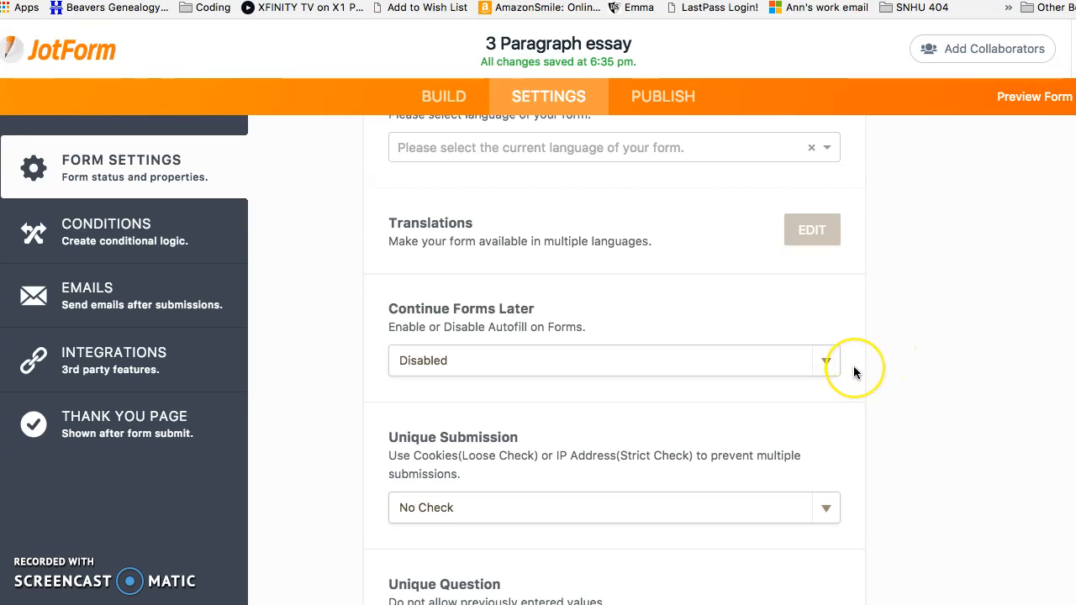
pyautogui.click(830, 363)
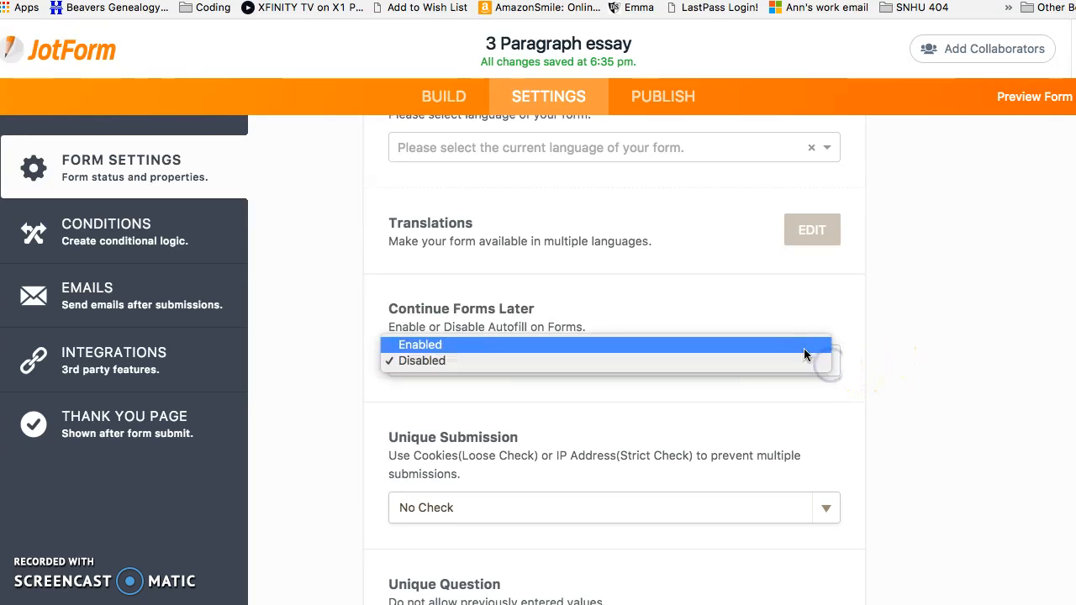
pyautogui.click(803, 345)
pyautogui.scroll(-10, 867, 431)
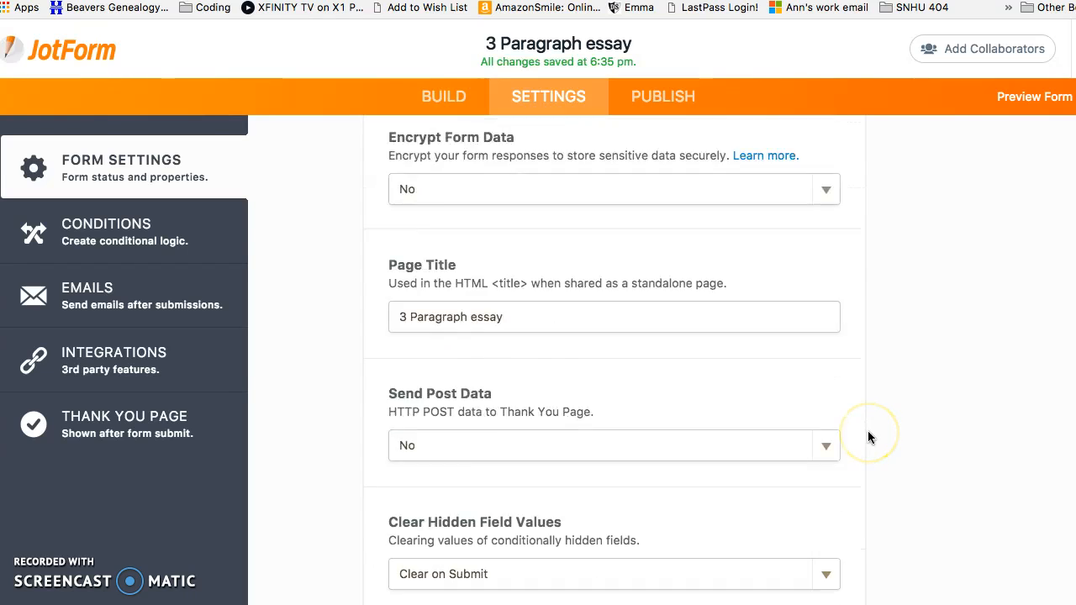
pyautogui.scroll(-3, 870, 437)
# Save the Notification 1 email recipient settings and bring up the Integrations catalogue
pyautogui.click(174, 305)
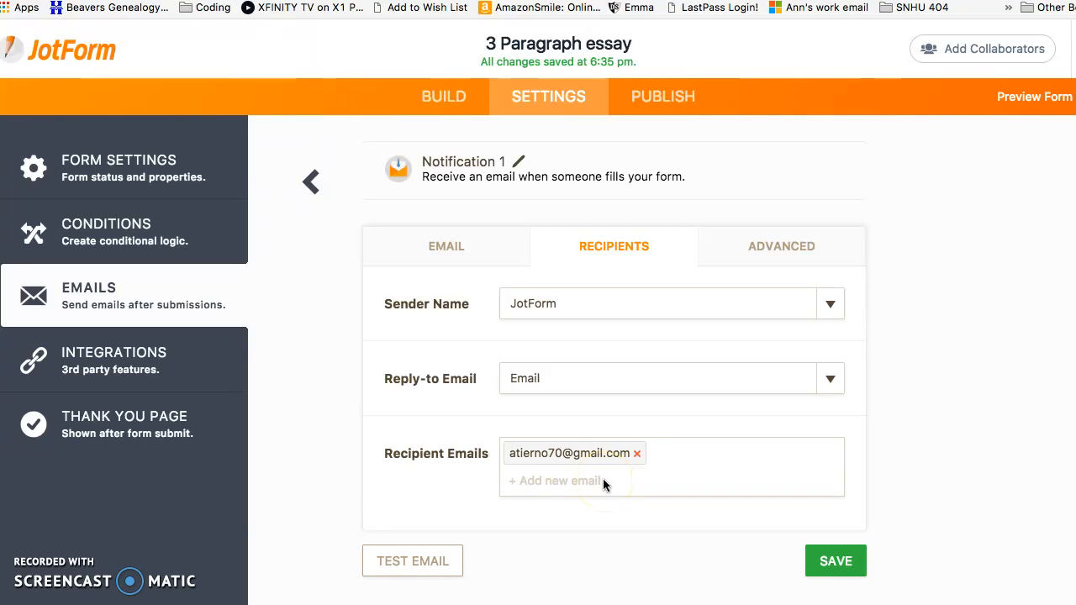
pyautogui.click(833, 562)
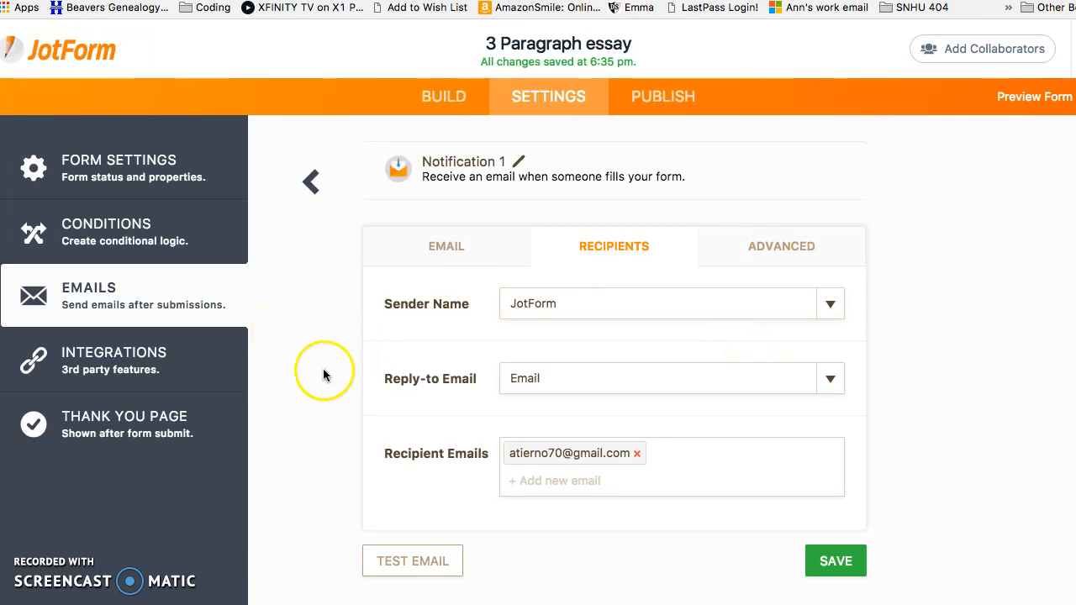
pyautogui.click(168, 374)
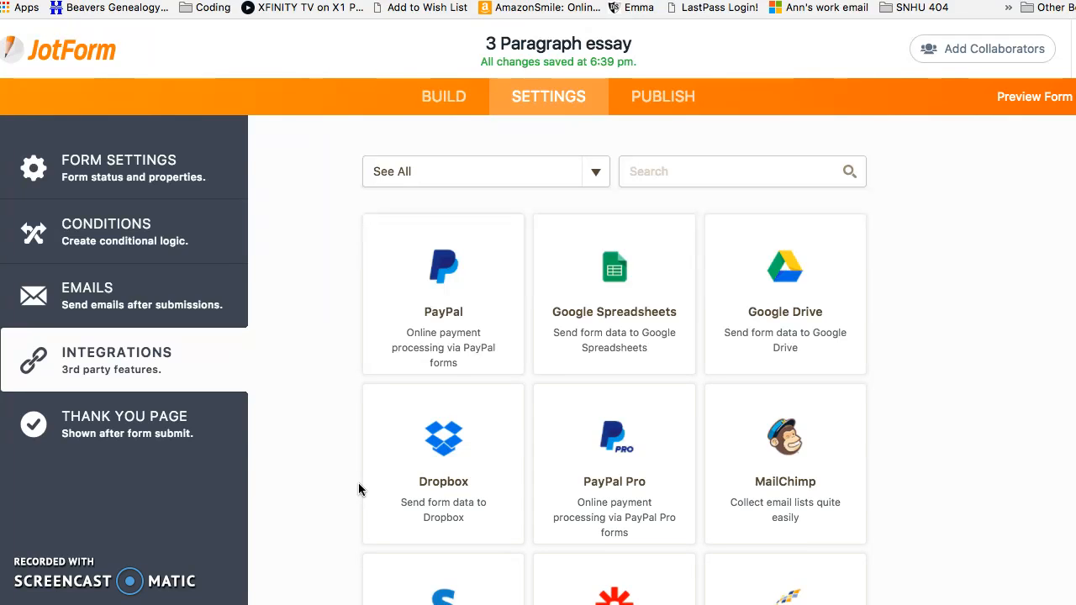
# Select the Google Spreadsheets integration for the 3 Paragraph essay form and start Google authentication
pyautogui.scroll(-5, 358, 483)
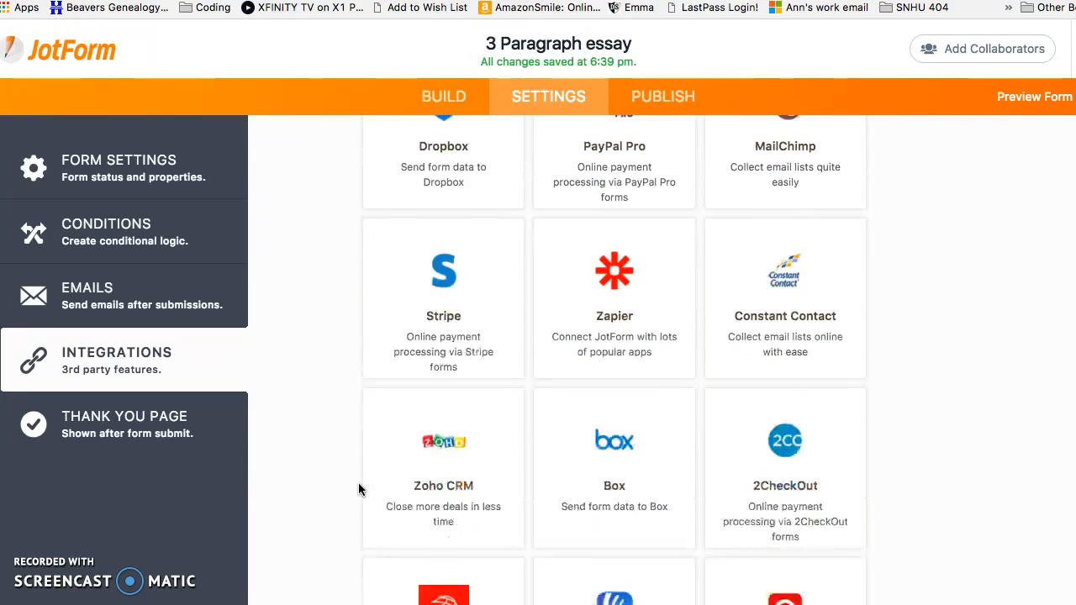
pyautogui.scroll(-5, 359, 484)
pyautogui.scroll(10, 358, 482)
pyautogui.click(621, 290)
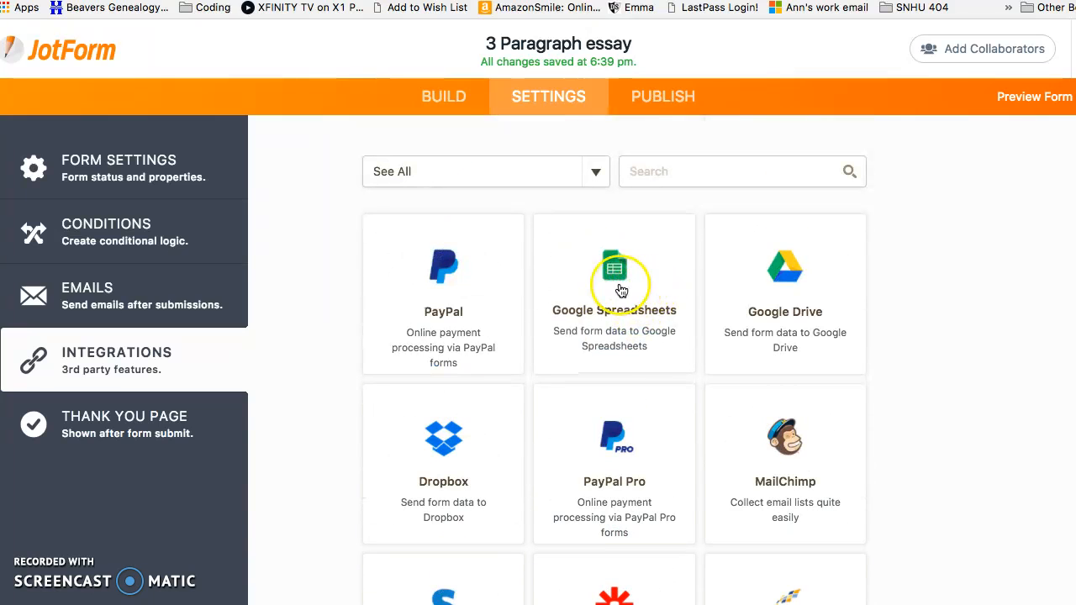
pyautogui.click(571, 357)
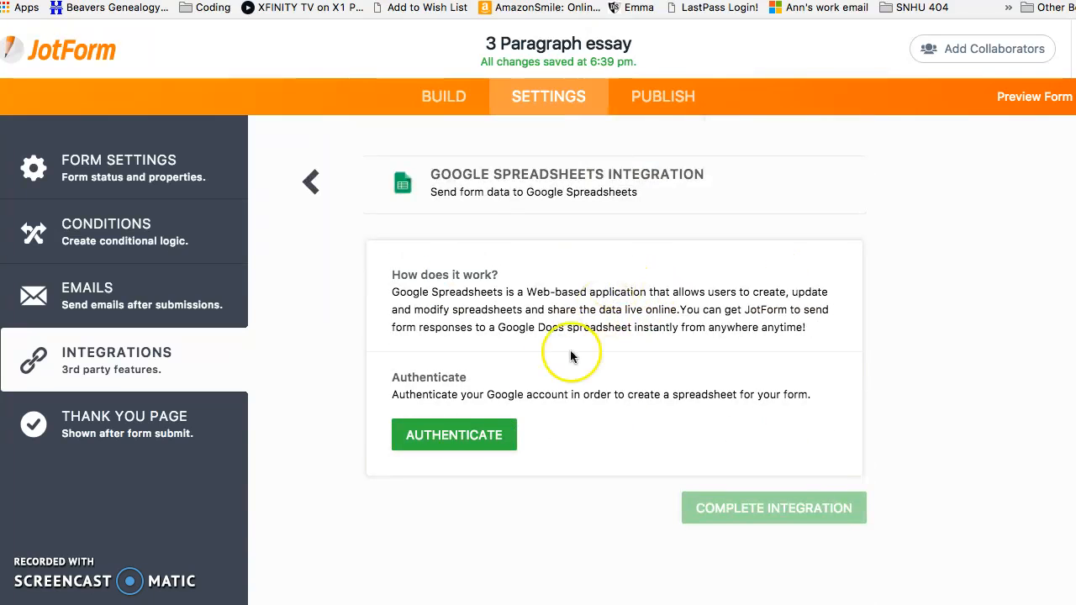
pyautogui.click(468, 439)
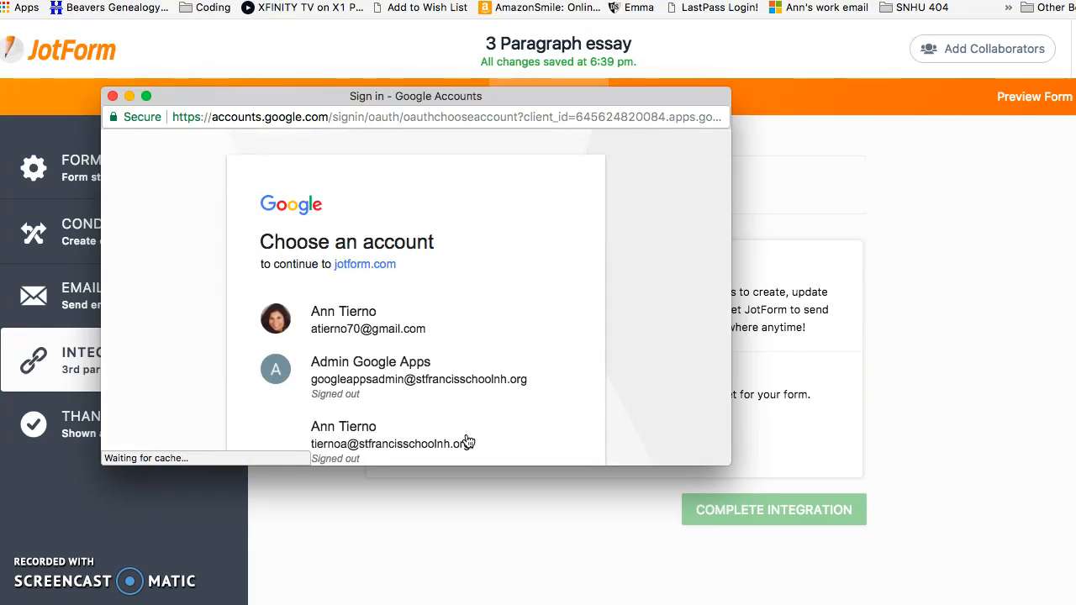
# Choose the Google account, allow JotForm access, and finish the spreadsheet integration setup
pyautogui.click(387, 307)
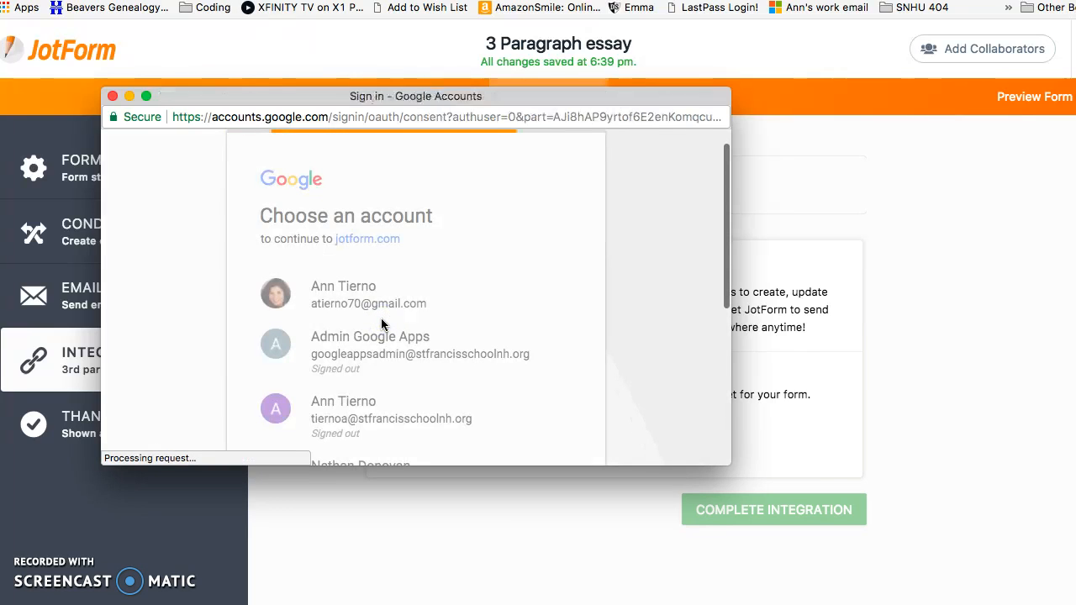
pyautogui.scroll(-5, 380, 322)
pyautogui.click(536, 353)
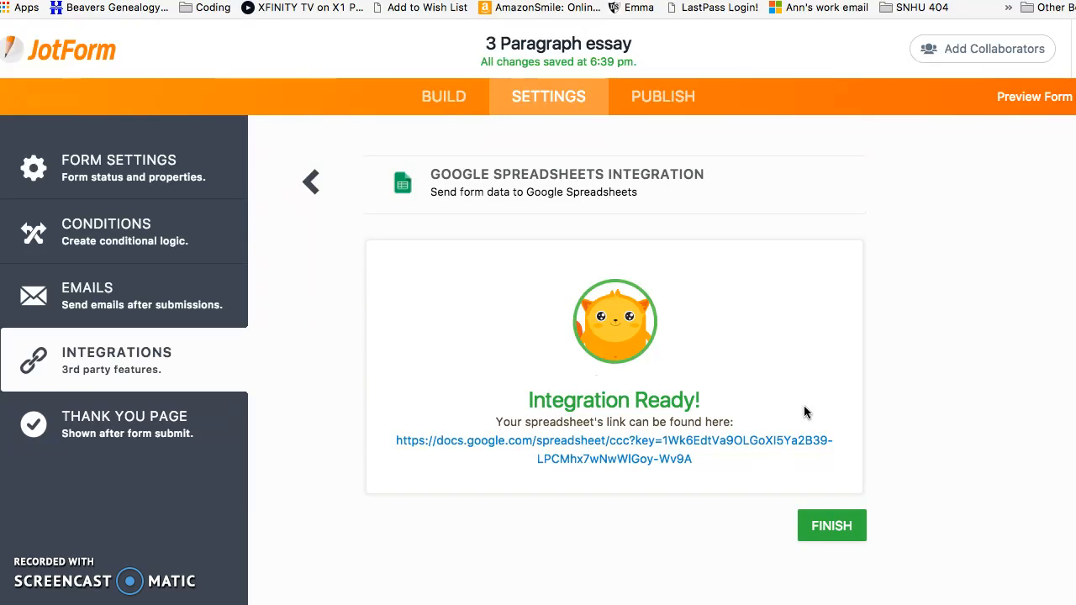
pyautogui.click(826, 528)
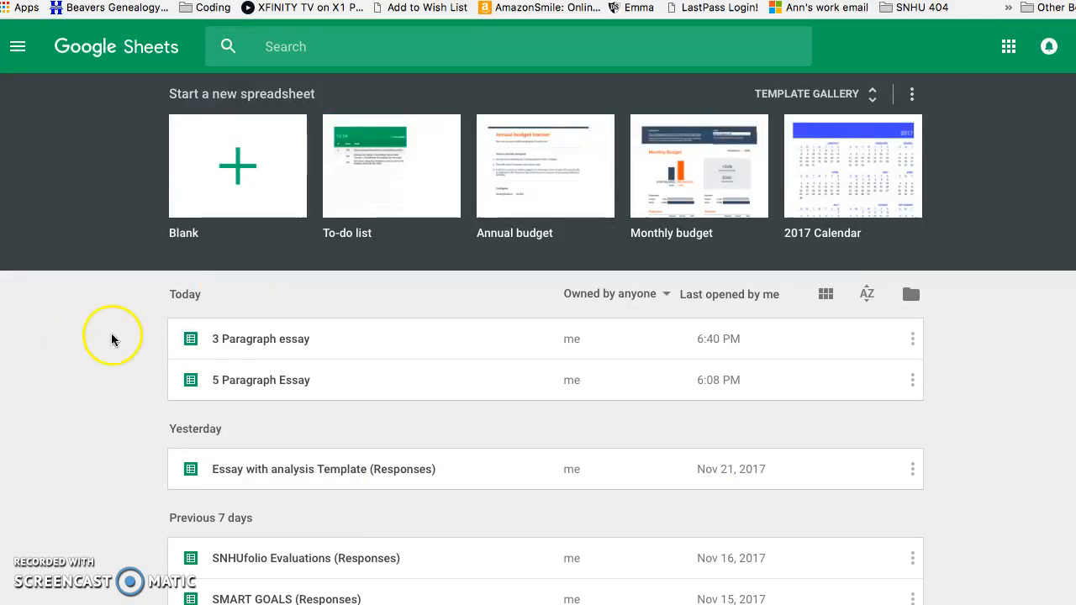
# Open the new '3 Paragraph essay' spreadsheet to view its form-field header columns
pyautogui.click(234, 347)
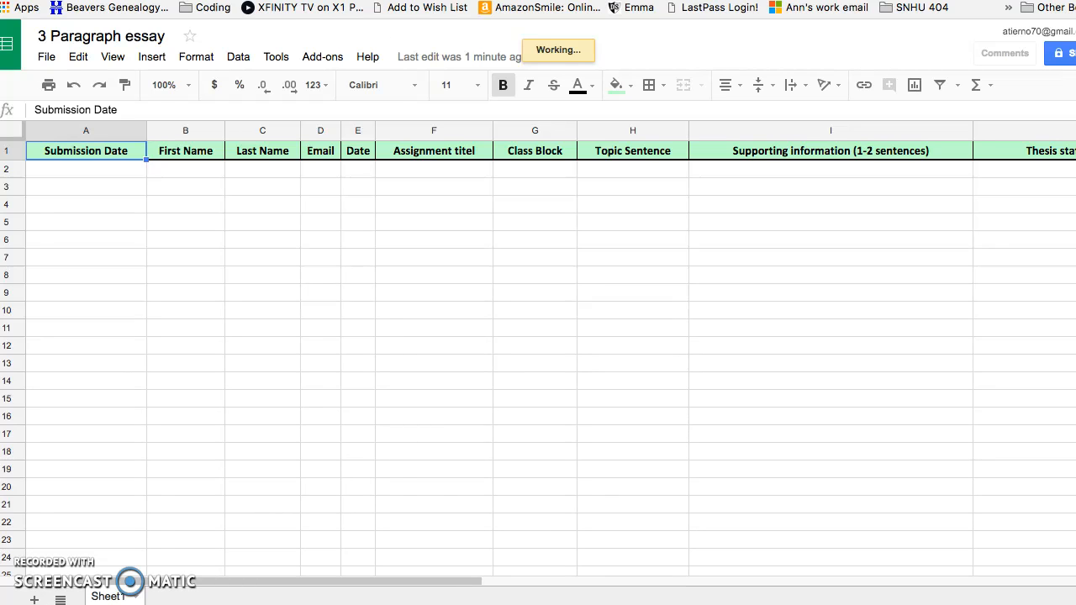
pyautogui.click(354, 0)
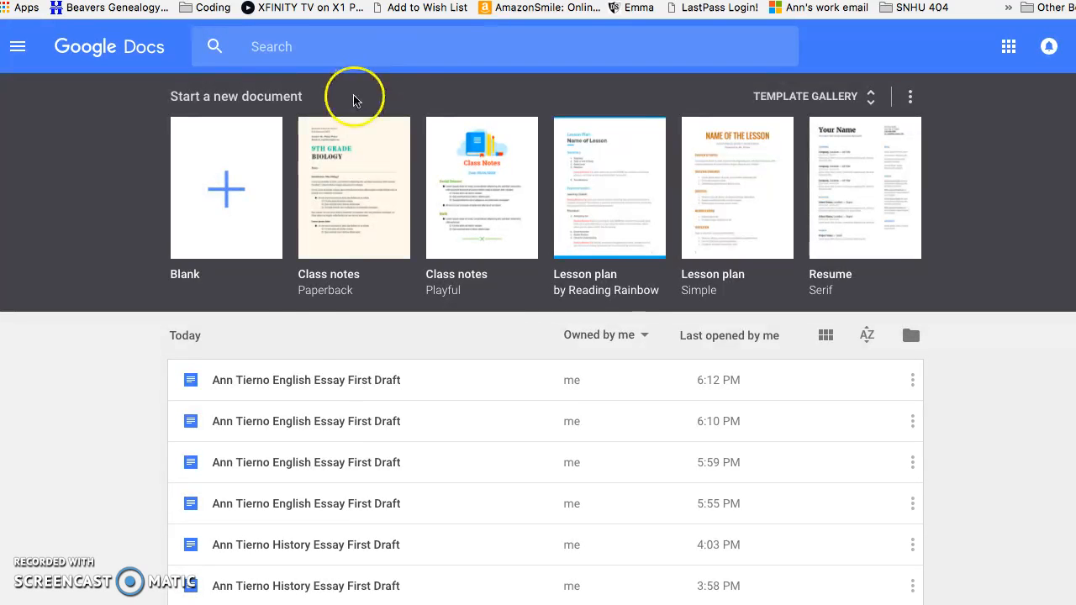
# Create a blank Google Doc and title it '3 Paragraph Essay Template'
pyautogui.click(225, 214)
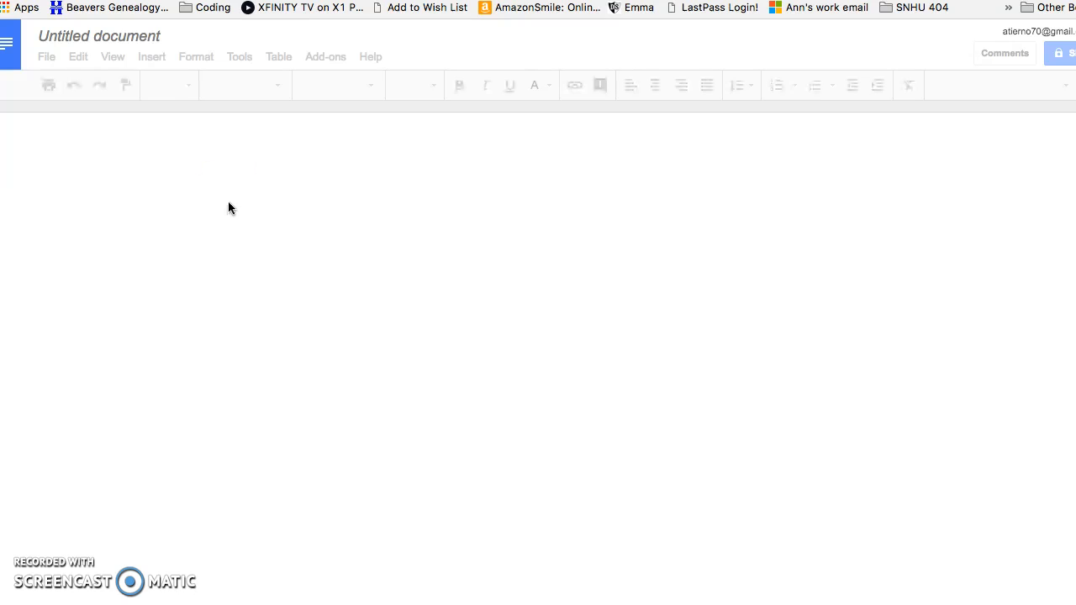
pyautogui.click(141, 42)
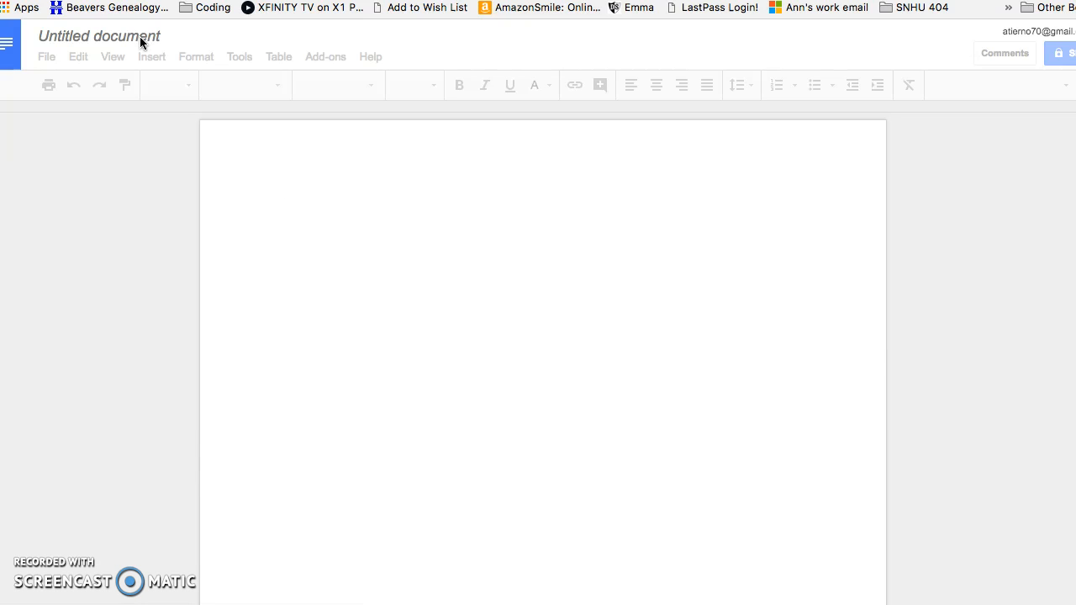
pyautogui.click(139, 42)
pyautogui.click(137, 36)
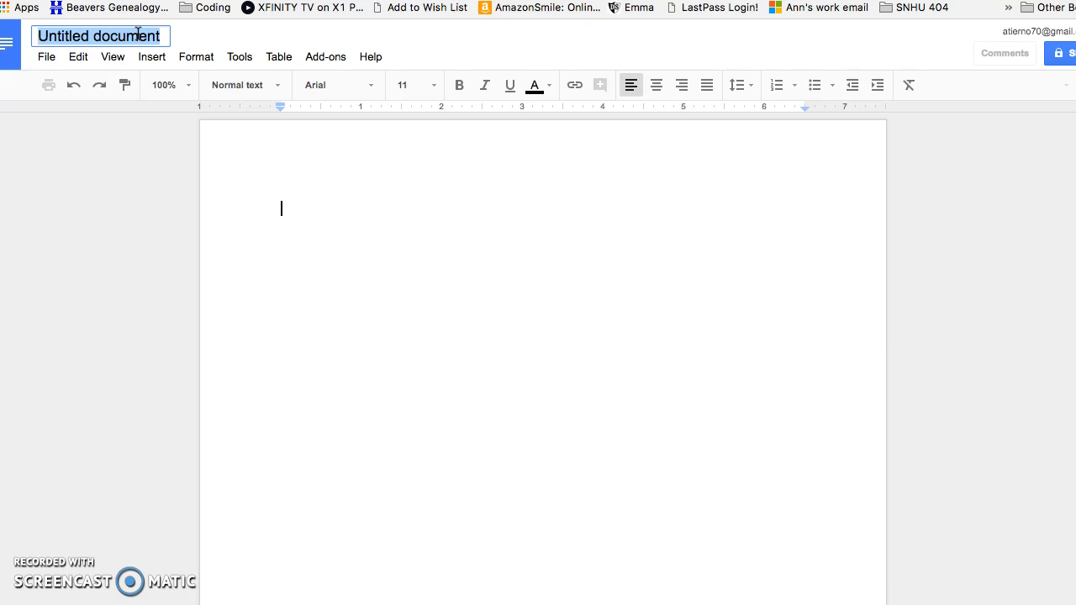
pyautogui.write('y Templaste')
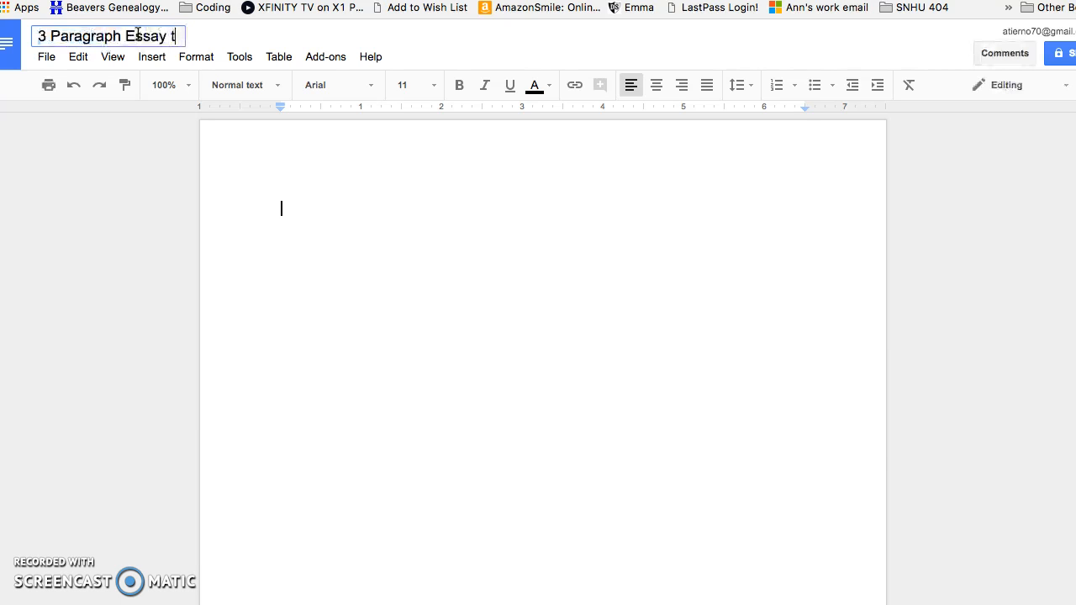
pyautogui.press('BackSpace')
pyautogui.press('BackSpace')
pyautogui.press('BackSpace')
pyautogui.write('te')
pyautogui.click(297, 218)
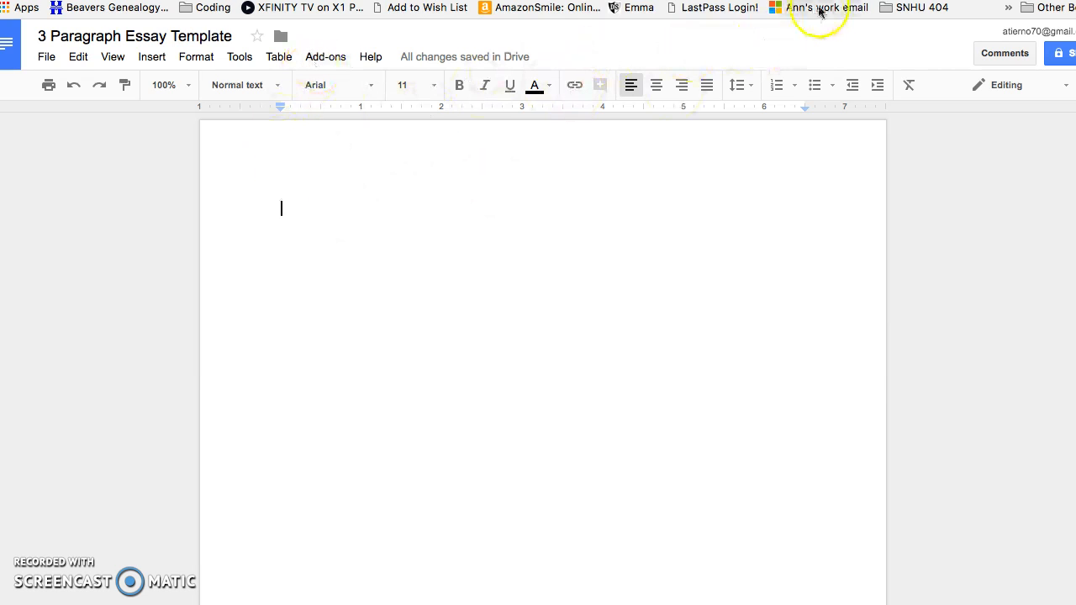
# Copy the First Name header from cell B1 into the template as <<First Name>>
pyautogui.click(238, 2)
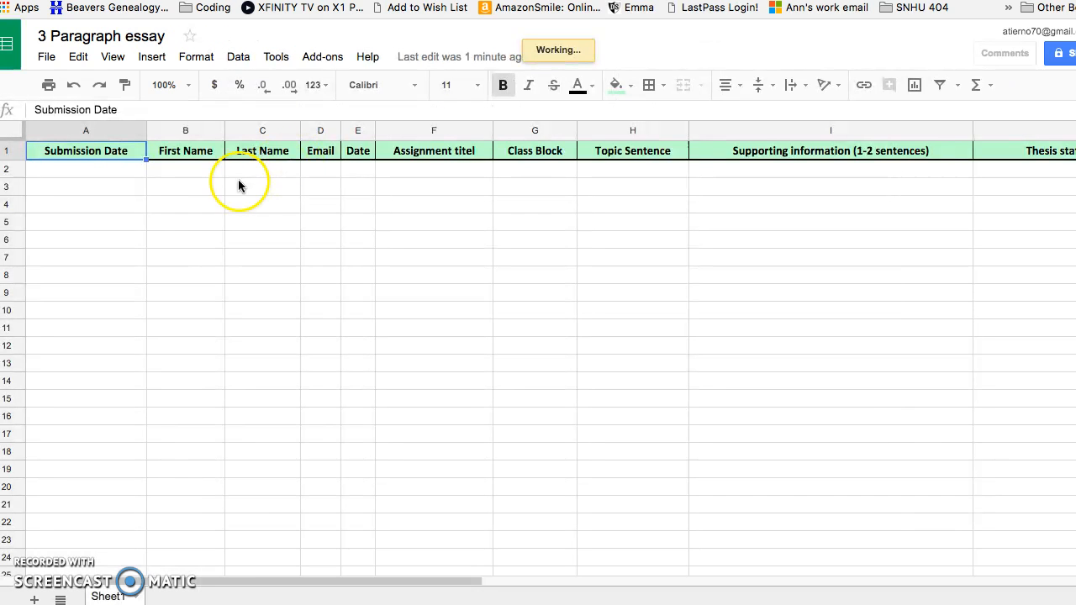
pyautogui.click(181, 153)
pyautogui.tripleClick(123, 109)
pyautogui.press('super+c')
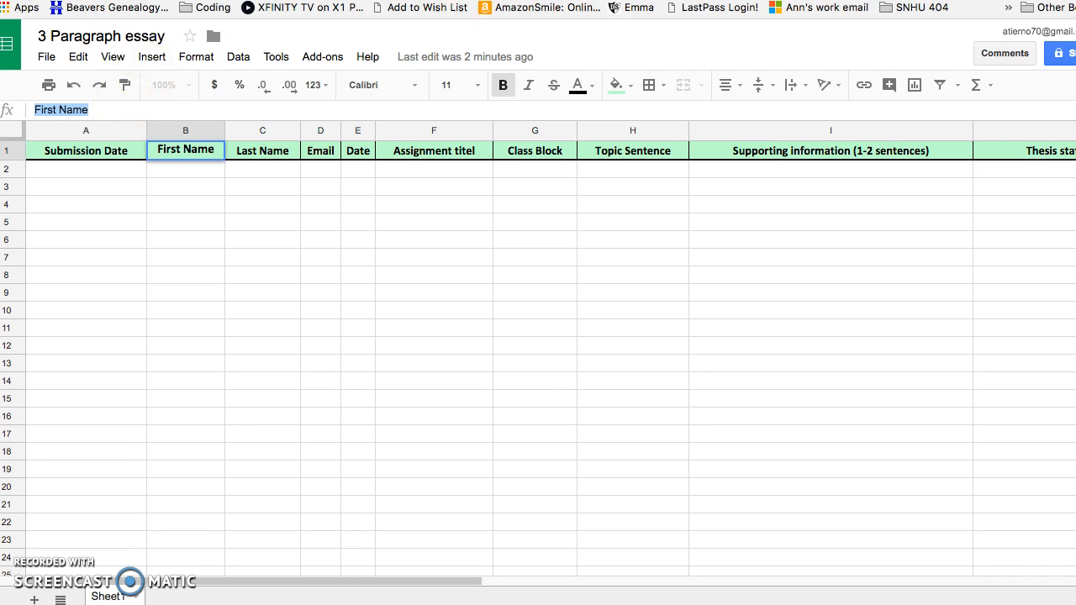
pyautogui.click(589, 2)
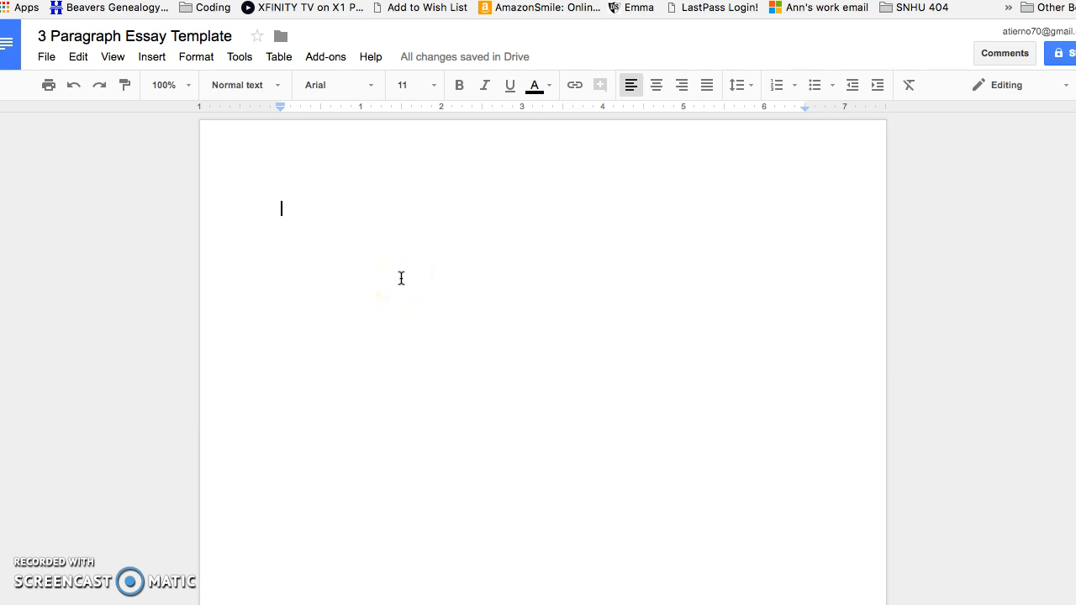
pyautogui.write('<<')
pyautogui.press('super+v')
pyautogui.write('>>')
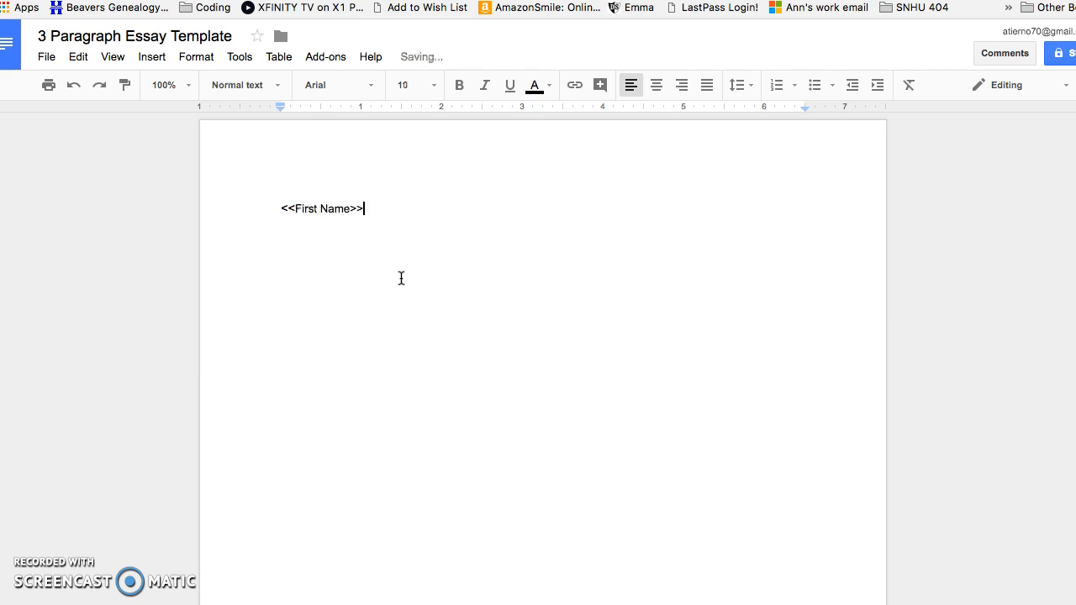
pyautogui.click(473, 149)
# Copy the Last Name header from C1 and begin its << merge tag after <<First Name>>
pyautogui.hotkey('ctrl', 'Tab')
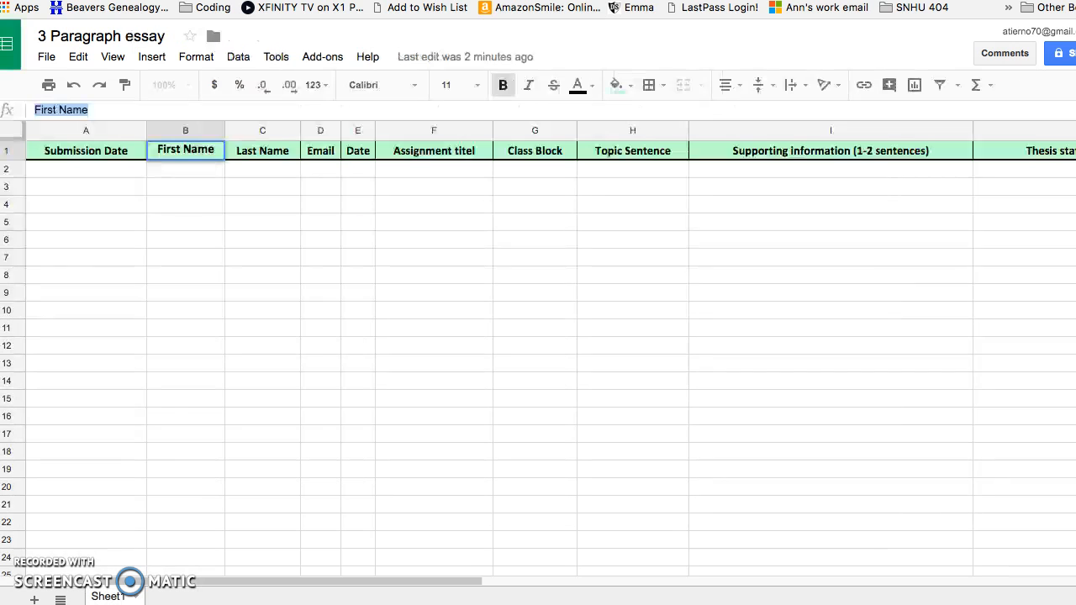
pyautogui.click(267, 151)
pyautogui.click(105, 107)
pyautogui.tripleClick(105, 107)
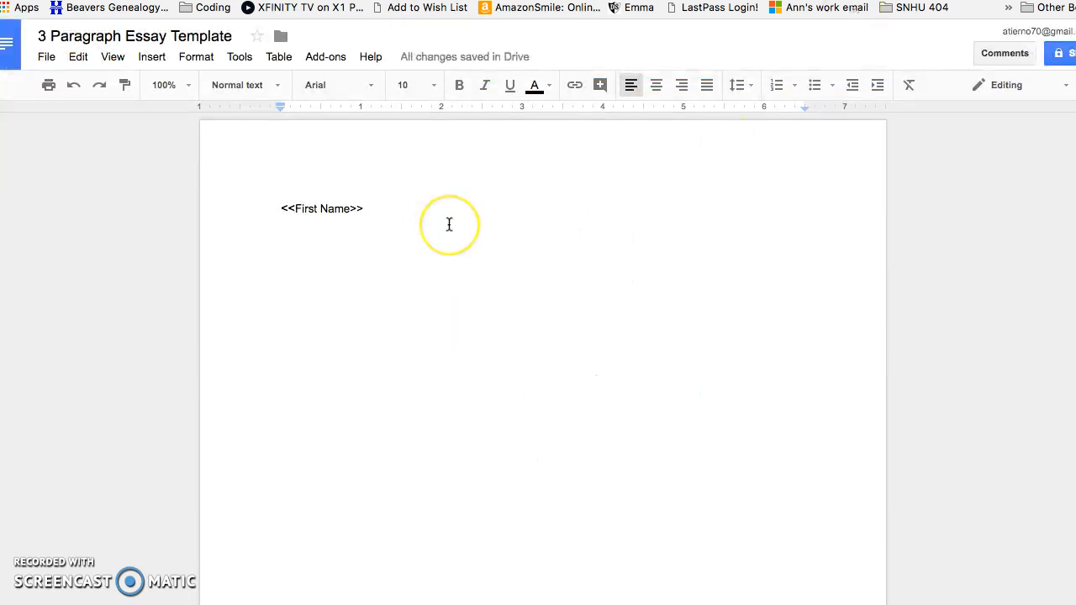
pyautogui.click(449, 225)
pyautogui.write('<<')
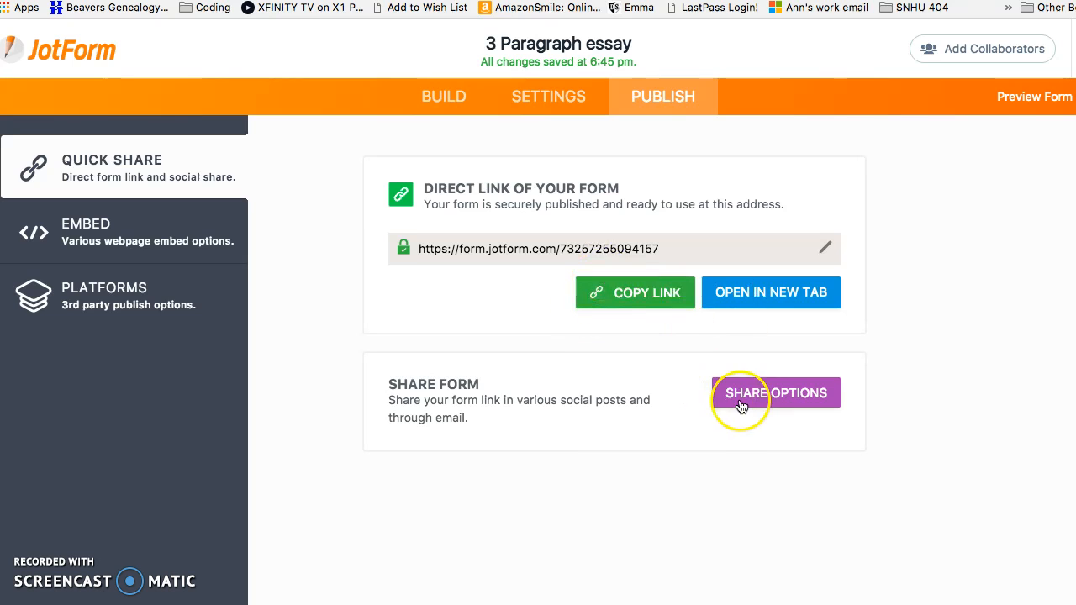
# Open the published form in a new tab, enter the student's name and pick the 23rd as the date
pyautogui.click(737, 294)
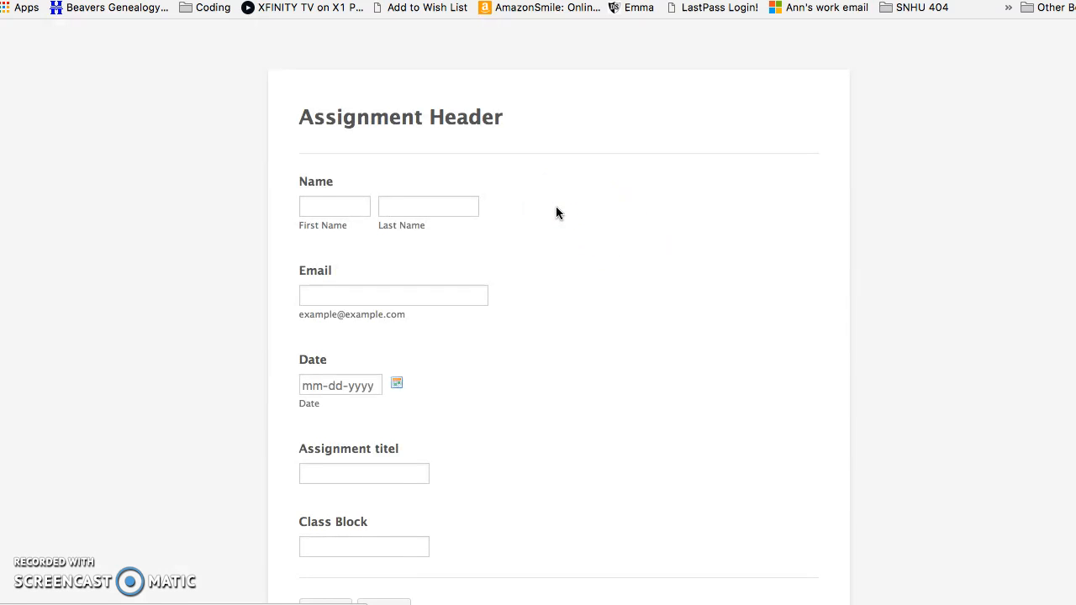
pyautogui.click(328, 206)
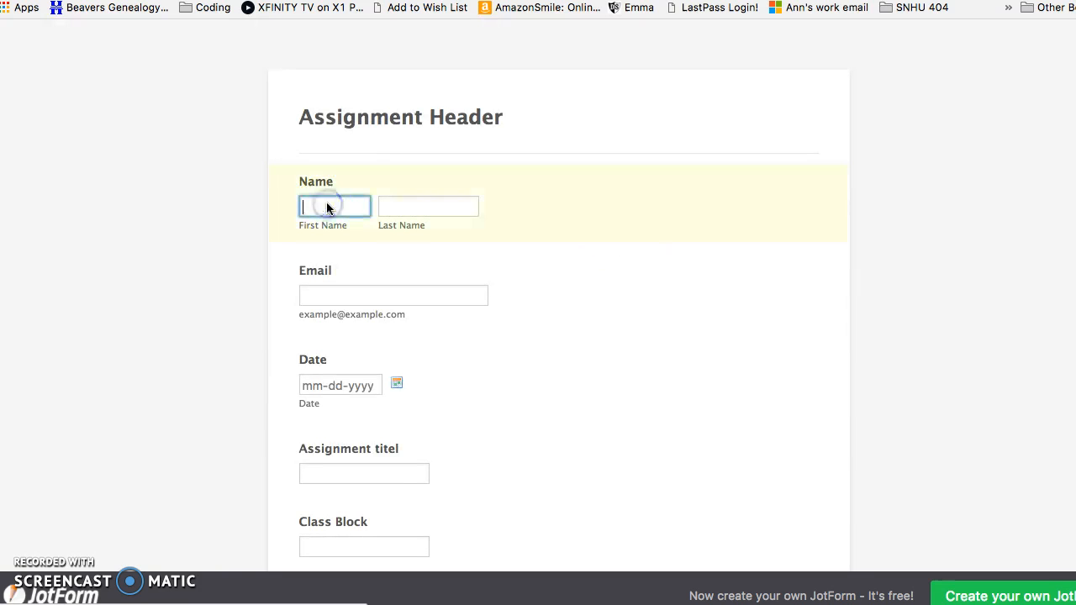
pyautogui.press('Tab')
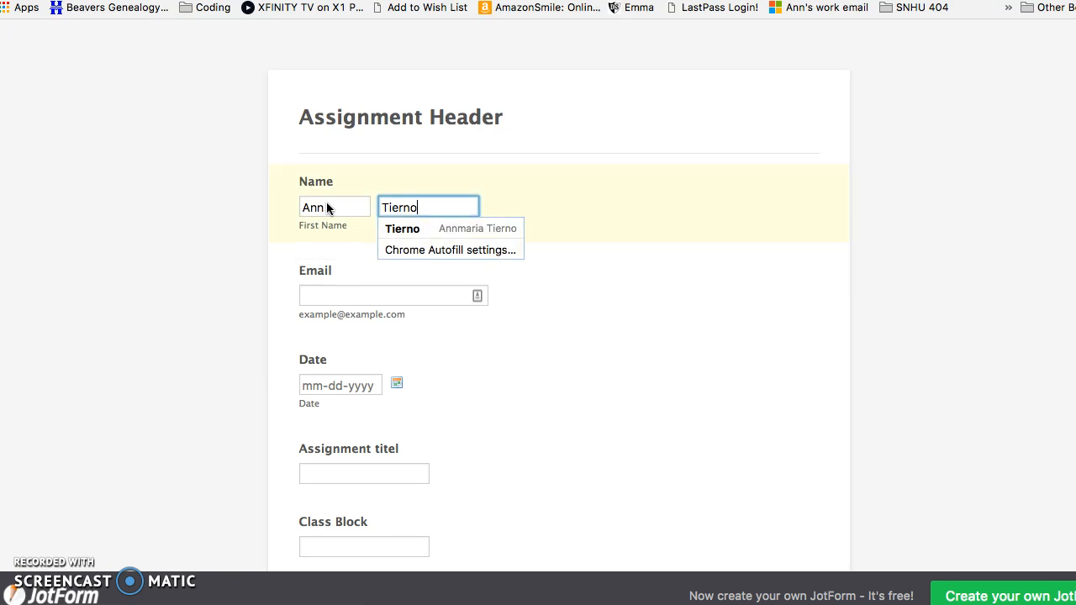
pyautogui.click(374, 294)
pyautogui.click(397, 387)
pyautogui.click(497, 496)
# Enter assignment title 'Test 3 Para Essay' and class block 'English D'
pyautogui.scroll(-2, 463, 383)
pyautogui.click(408, 352)
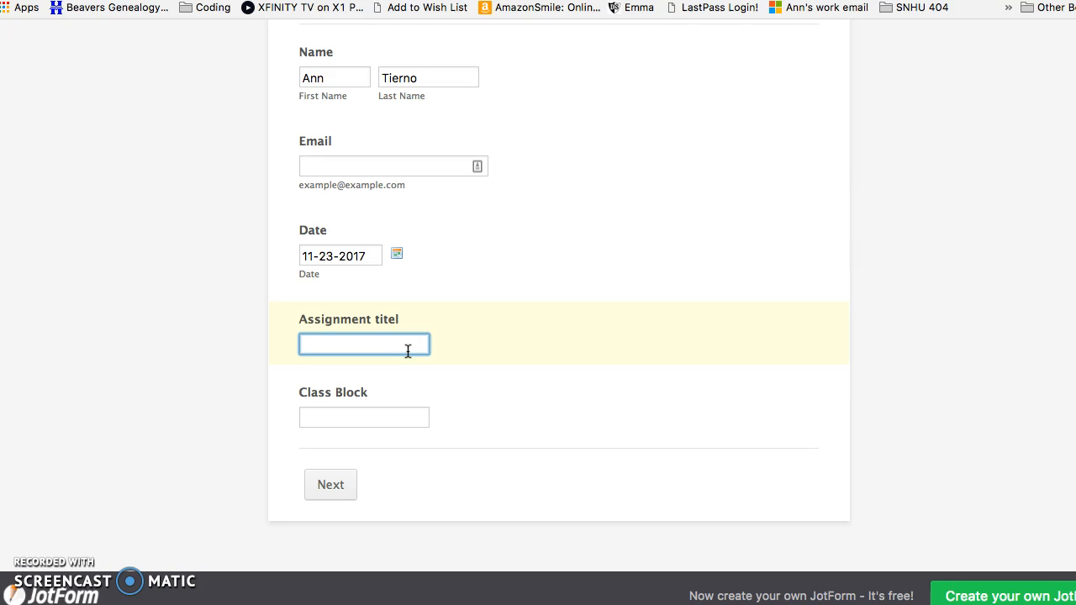
pyautogui.write('Test 3 Para Essay')
pyautogui.press('Tab')
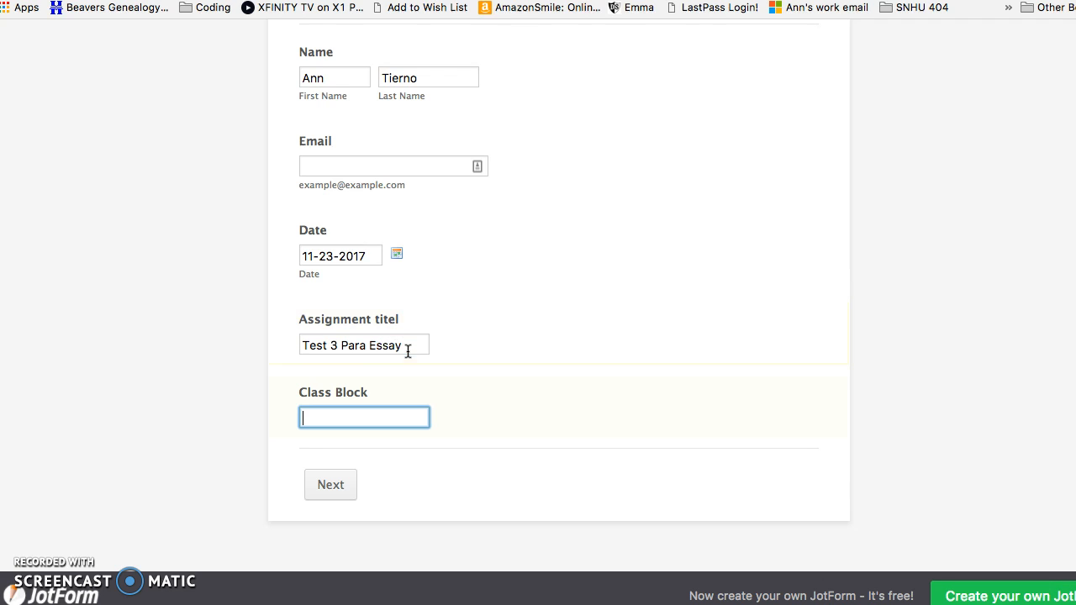
pyautogui.write('English D')
# Start the introduction's topic sentence with 'This' and submit the test response
pyautogui.click(330, 485)
pyautogui.click(450, 157)
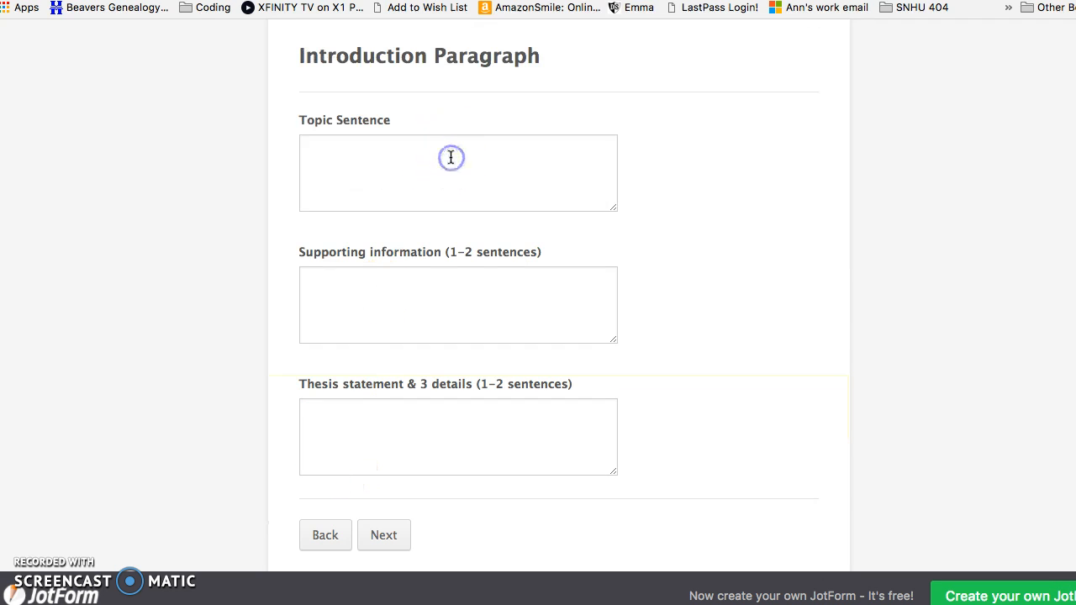
pyautogui.write('This')
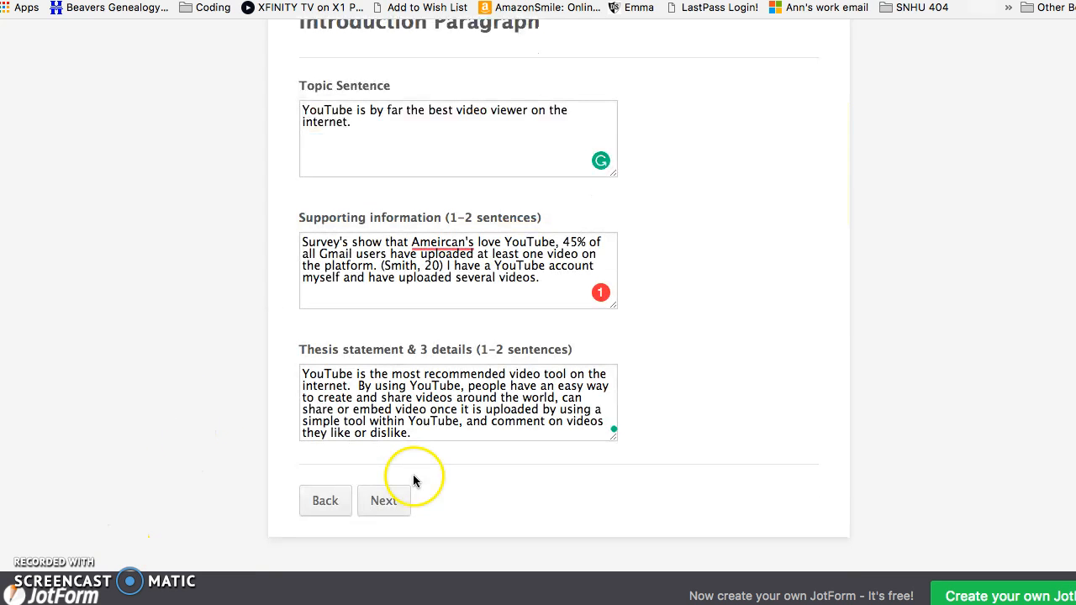
pyautogui.click(383, 502)
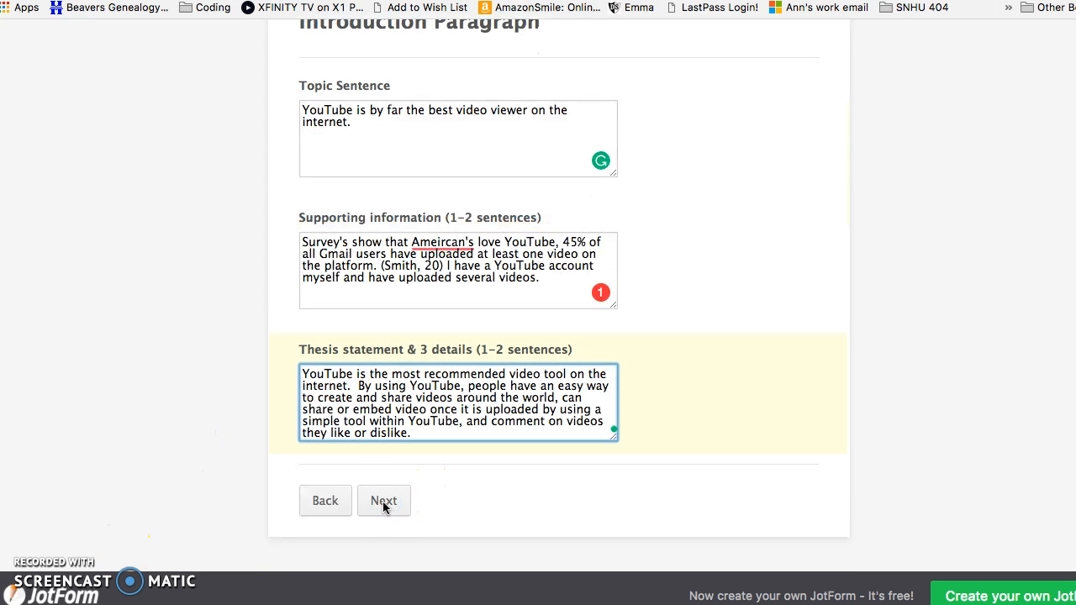
pyautogui.click(383, 502)
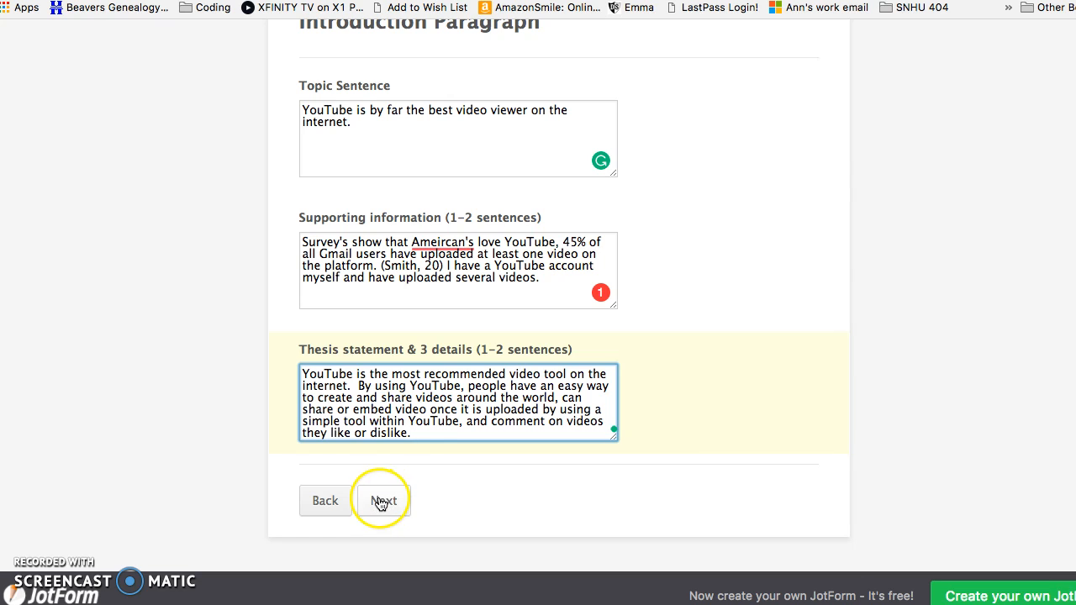
pyautogui.click(449, 115)
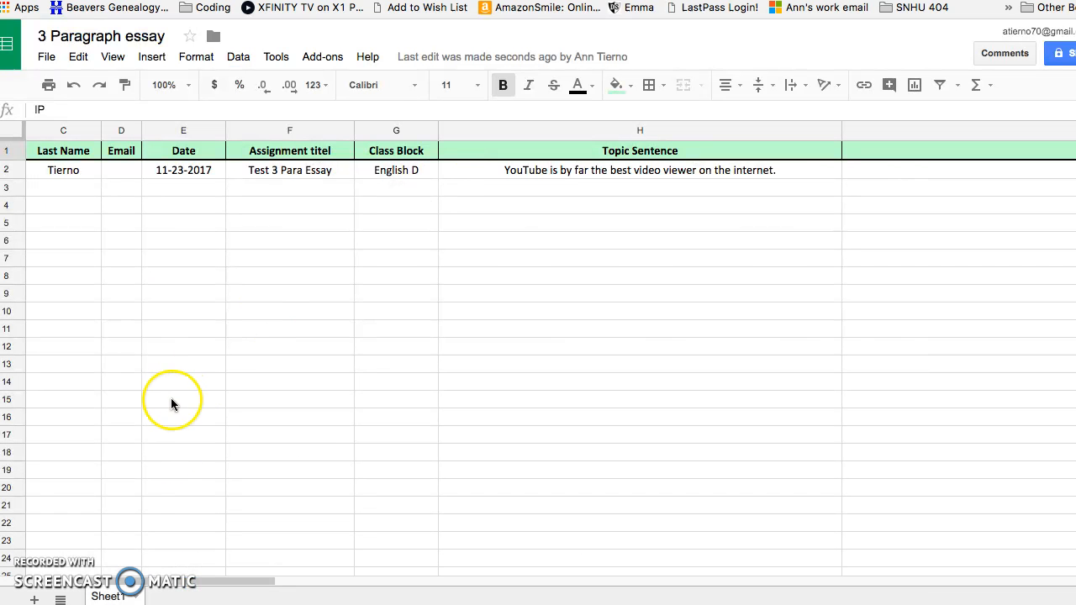
# Launch autoCrat from the Add-ons menu in the response spreadsheet
pyautogui.click(313, 59)
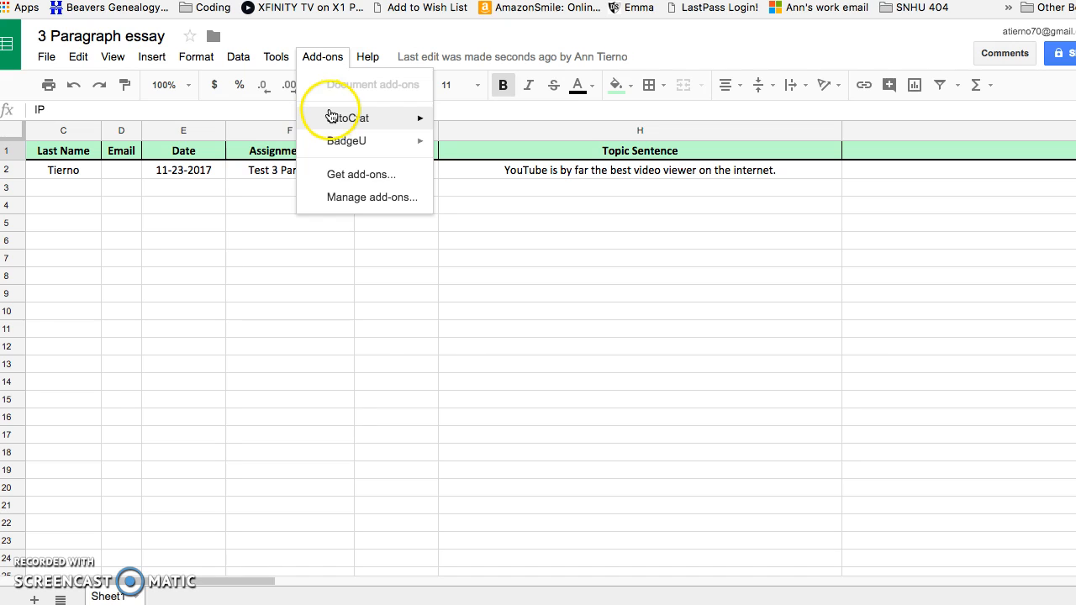
pyautogui.moveTo(333, 121)
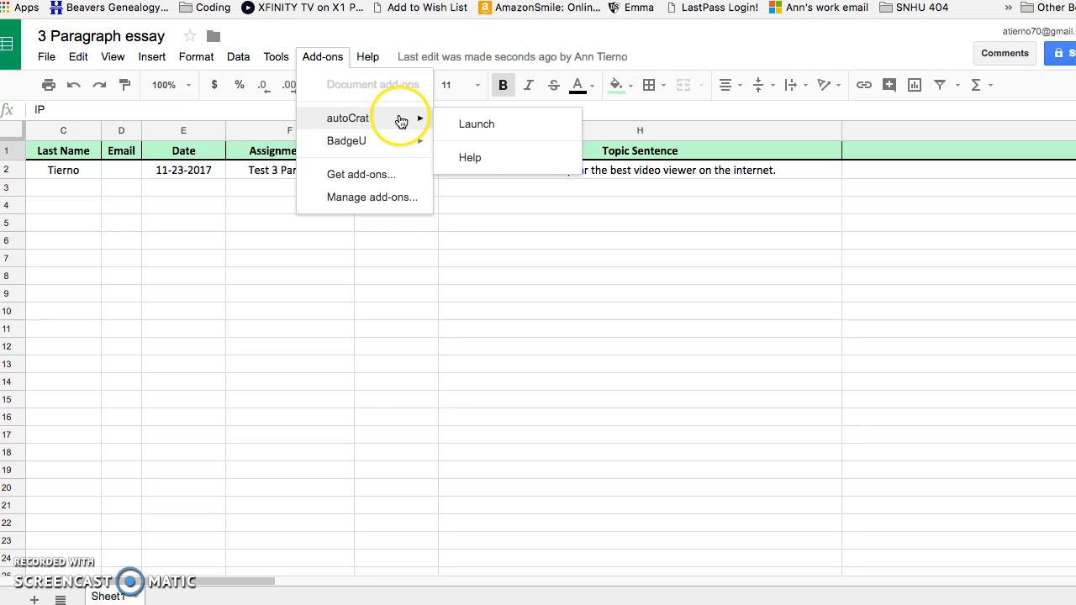
pyautogui.click(462, 126)
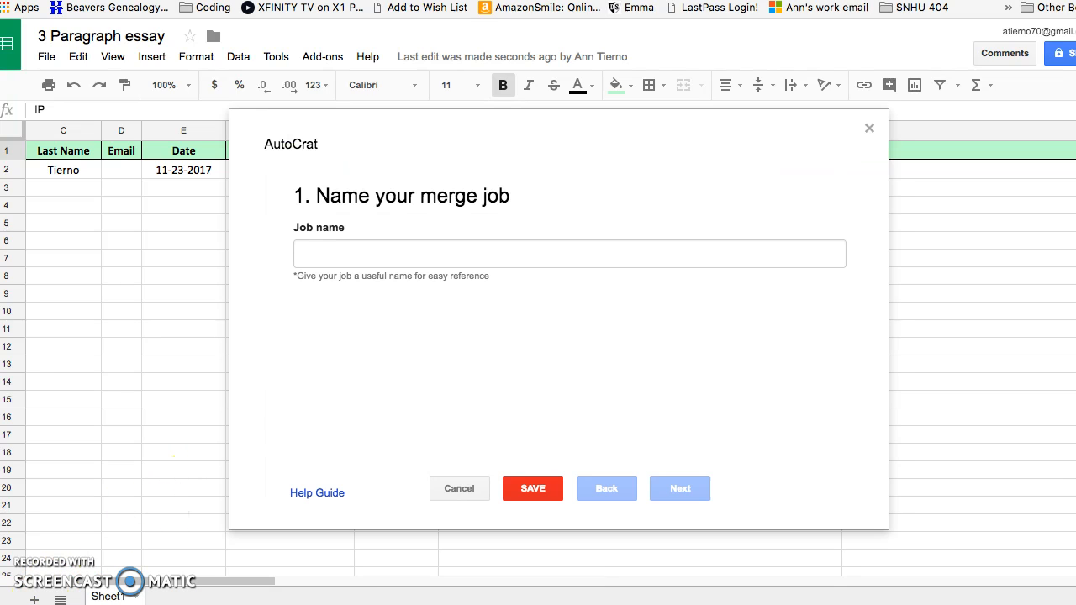
# Name the autoCrat merge job '3 Paragraph Essay digital organizer'
pyautogui.click(451, 254)
pyautogui.click(448, 254)
pyautogui.write('3 Paragr')
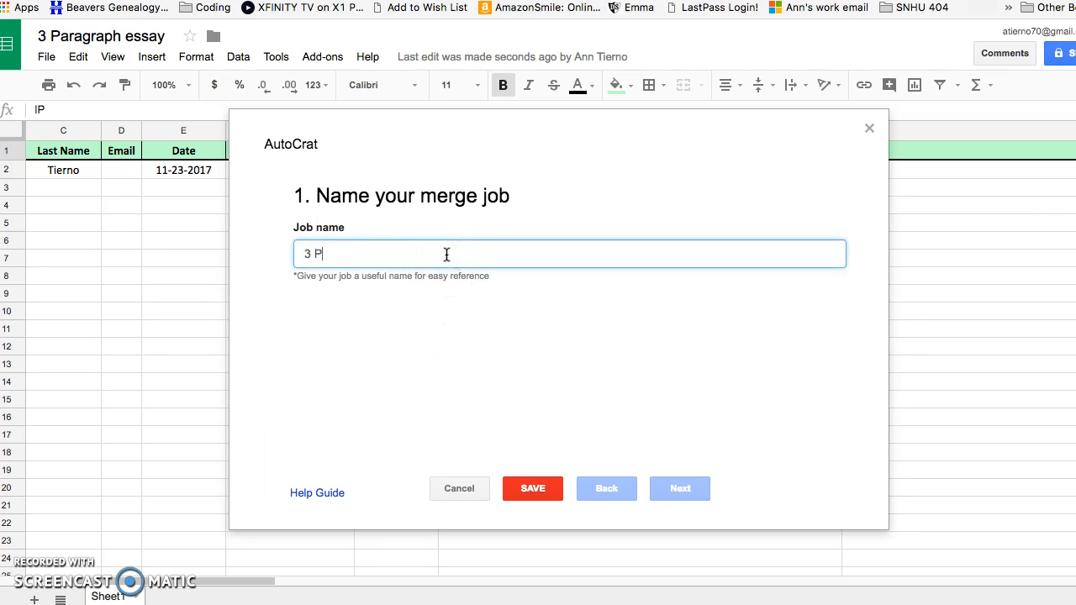
pyautogui.press('BackSpace')
pyautogui.write('raph Essay digital organizer')
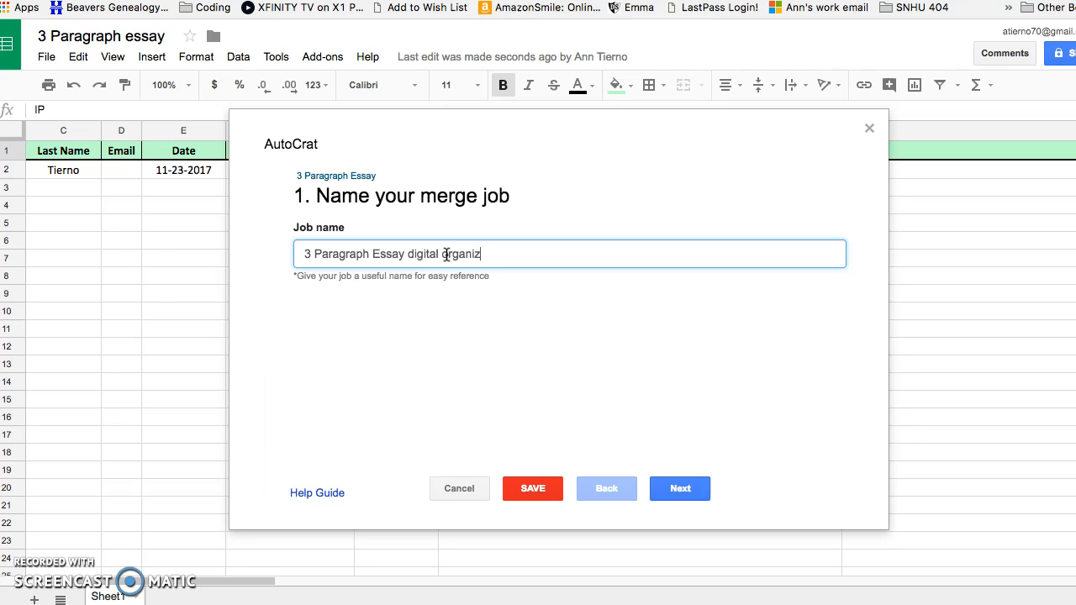
# Choose the 3 Paragraph Essay Template document from Drive as the merge template
pyautogui.click(695, 489)
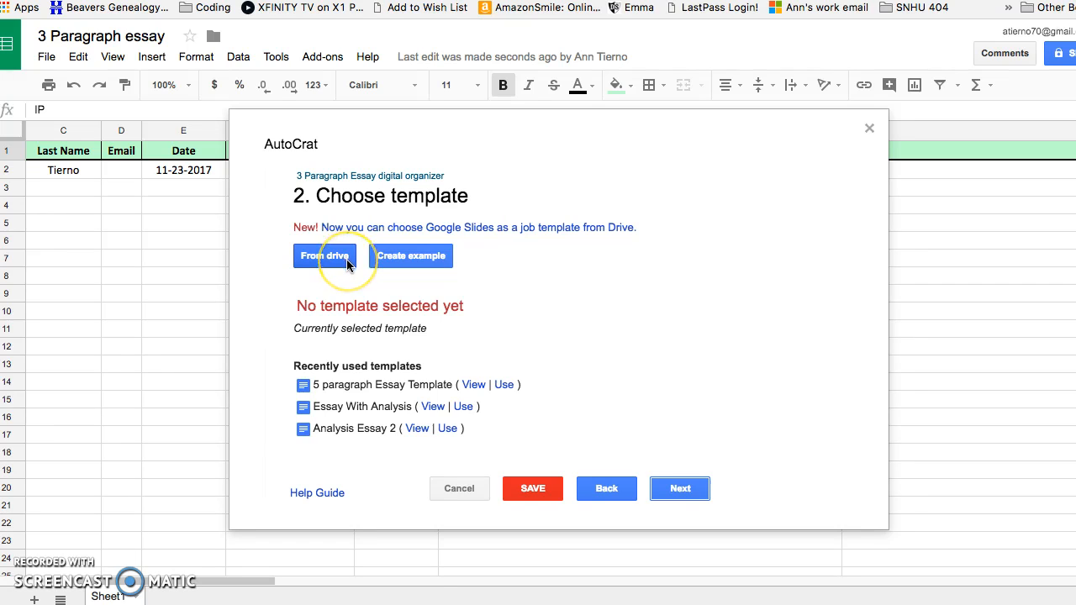
pyautogui.click(346, 266)
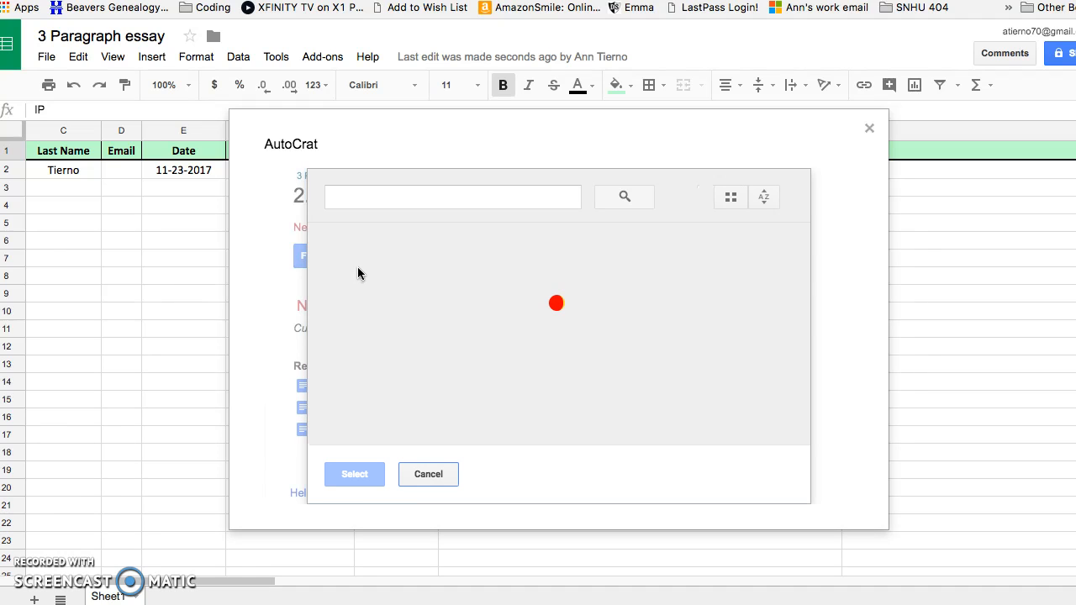
pyautogui.click(397, 333)
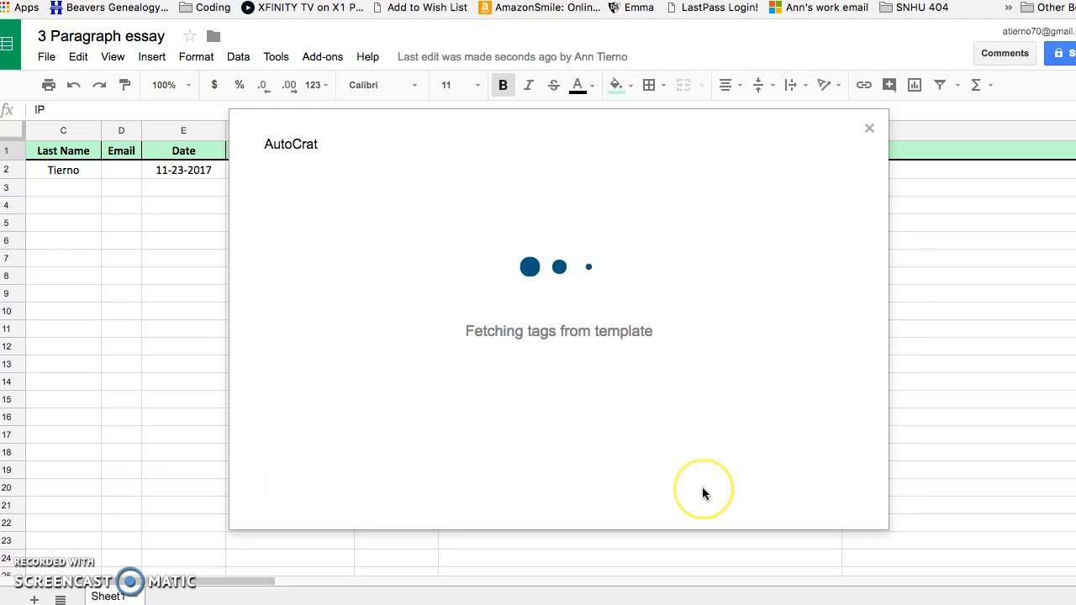
# Merge from Sheet1, confirm each template tag maps to its matching column, and continue to file settings
pyautogui.click(696, 491)
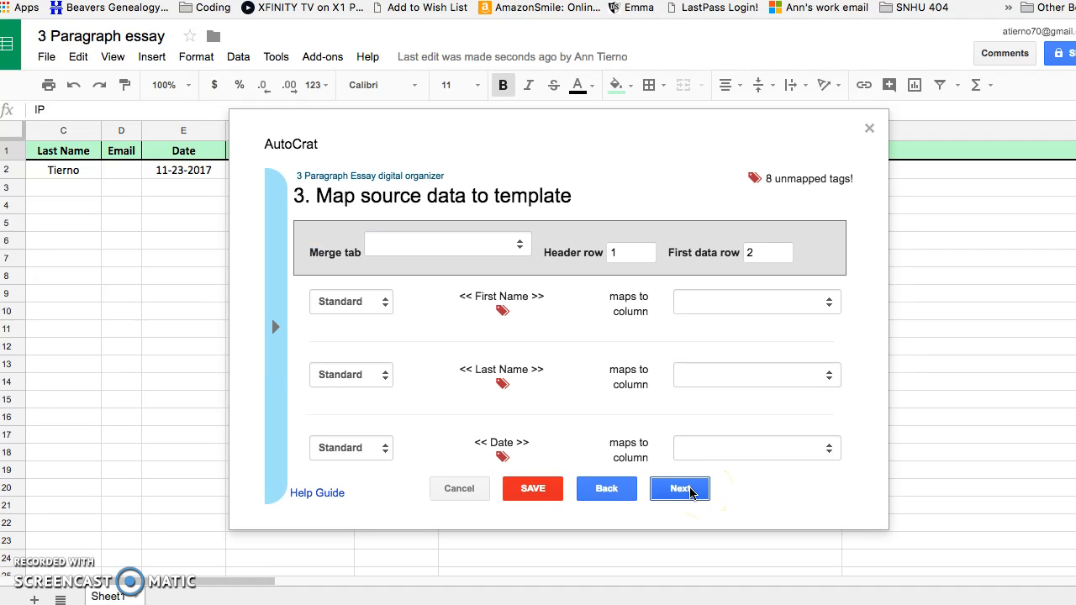
pyautogui.click(520, 244)
pyautogui.click(516, 258)
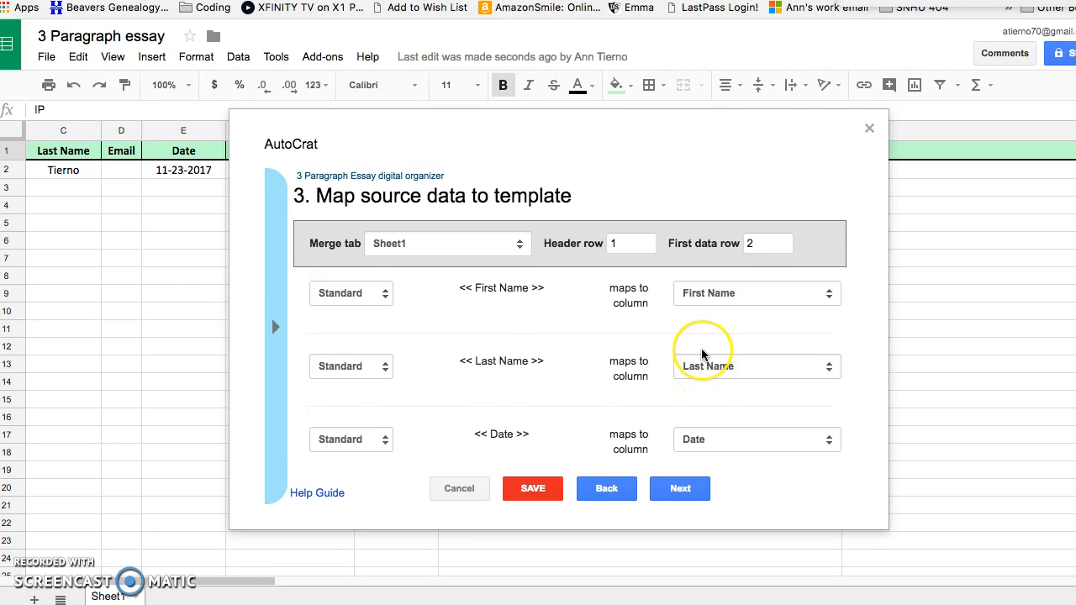
pyautogui.scroll(-5, 703, 370)
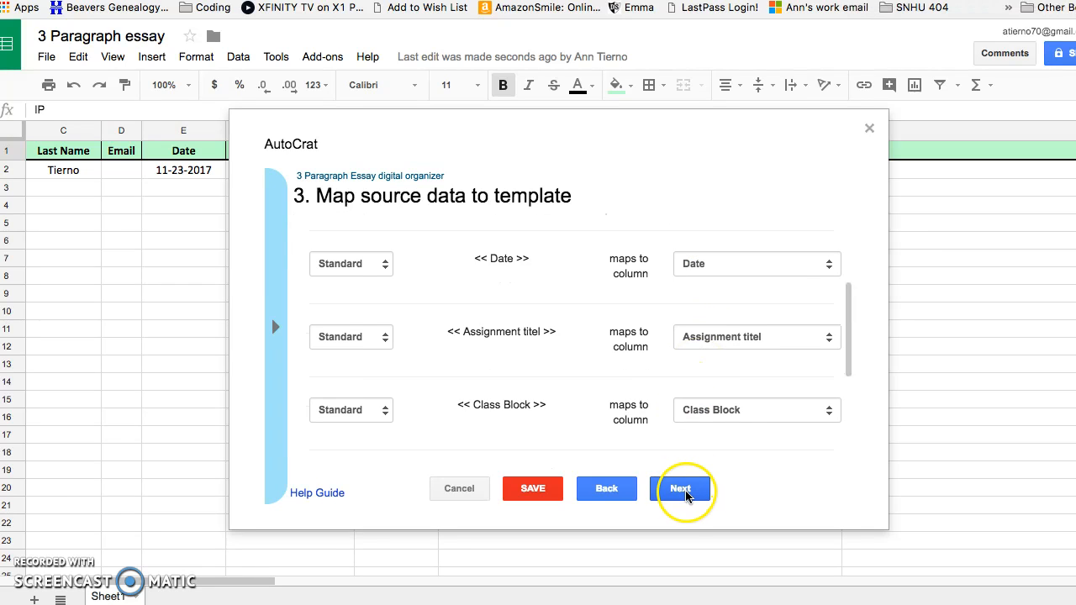
pyautogui.scroll(5, 702, 283)
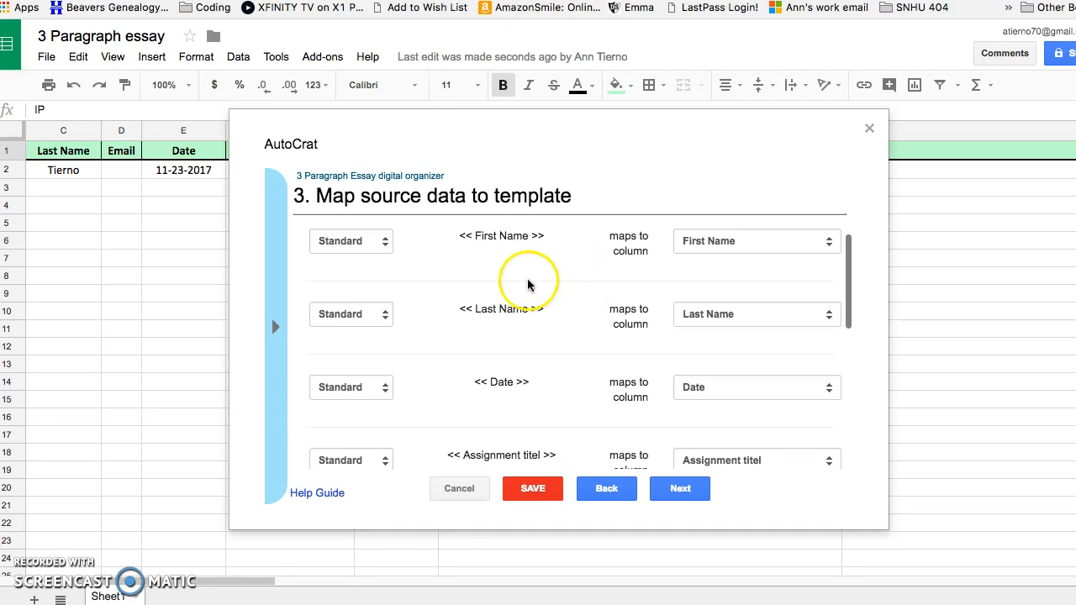
pyautogui.scroll(-4, 586, 419)
pyautogui.scroll(-6, 584, 370)
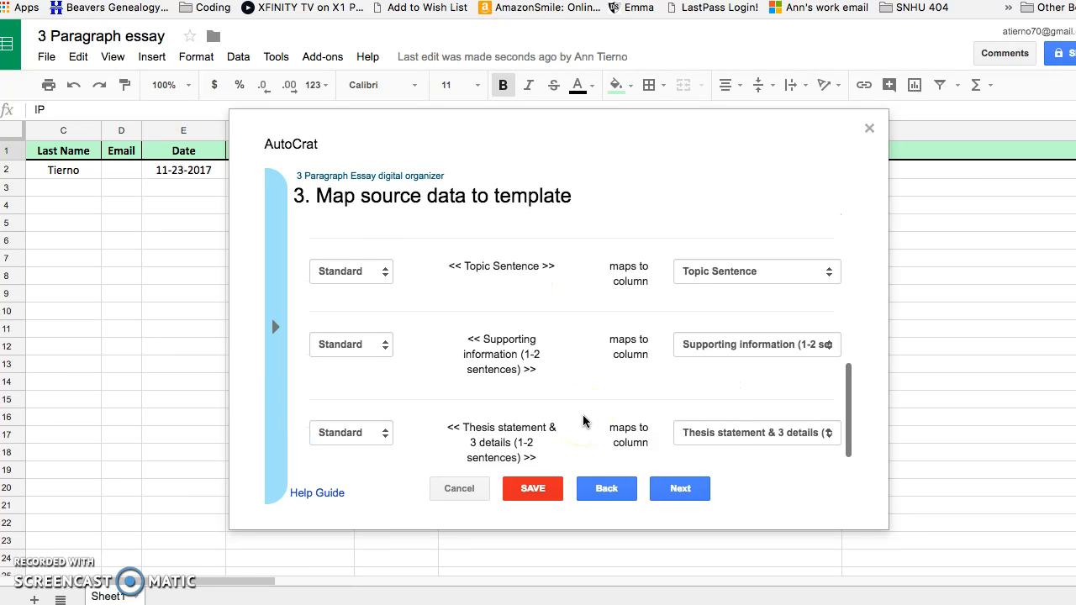
pyautogui.click(680, 492)
pyautogui.click(523, 249)
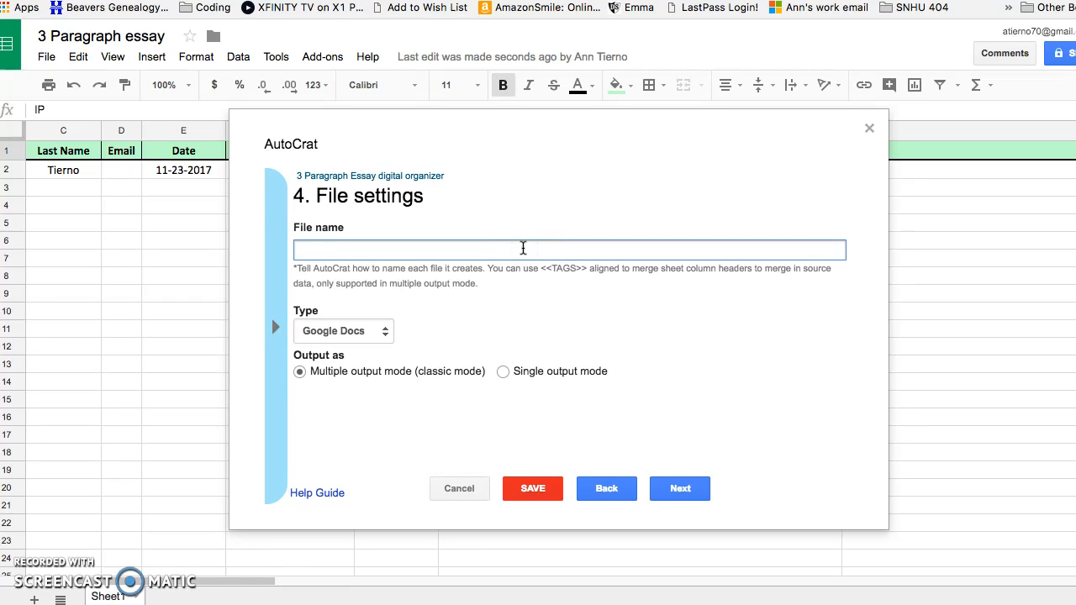
# Set the merged file name to '<<First Name>> <<Last Name>> 3 Paragraph Essay'
pyautogui.write('<<First>>')
pyautogui.press('BackSpace')
pyautogui.press('BackSpace')
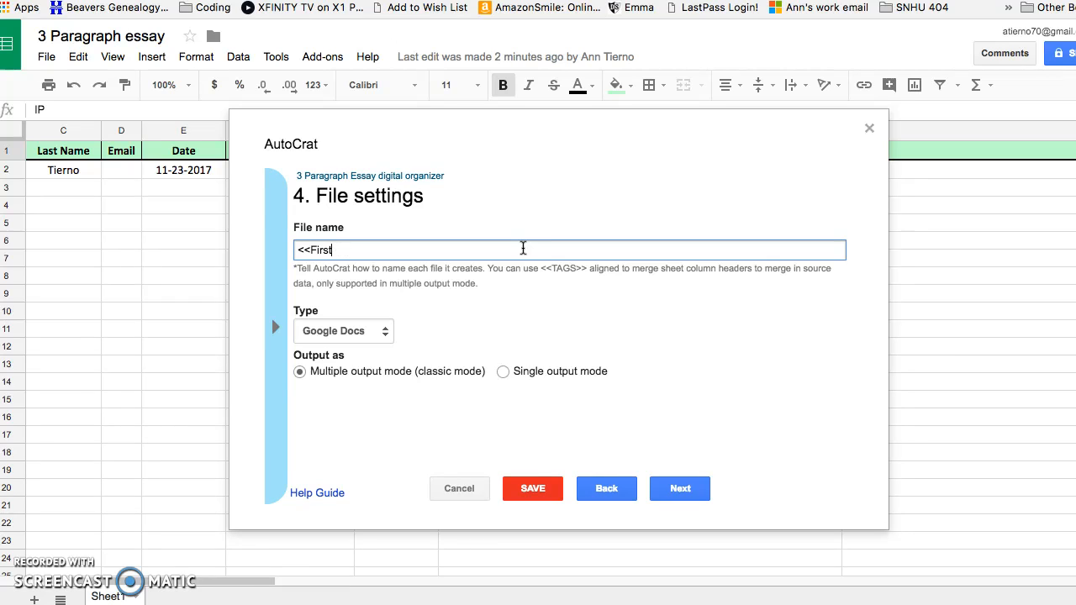
pyautogui.write('Name>> <<Last Name>>')
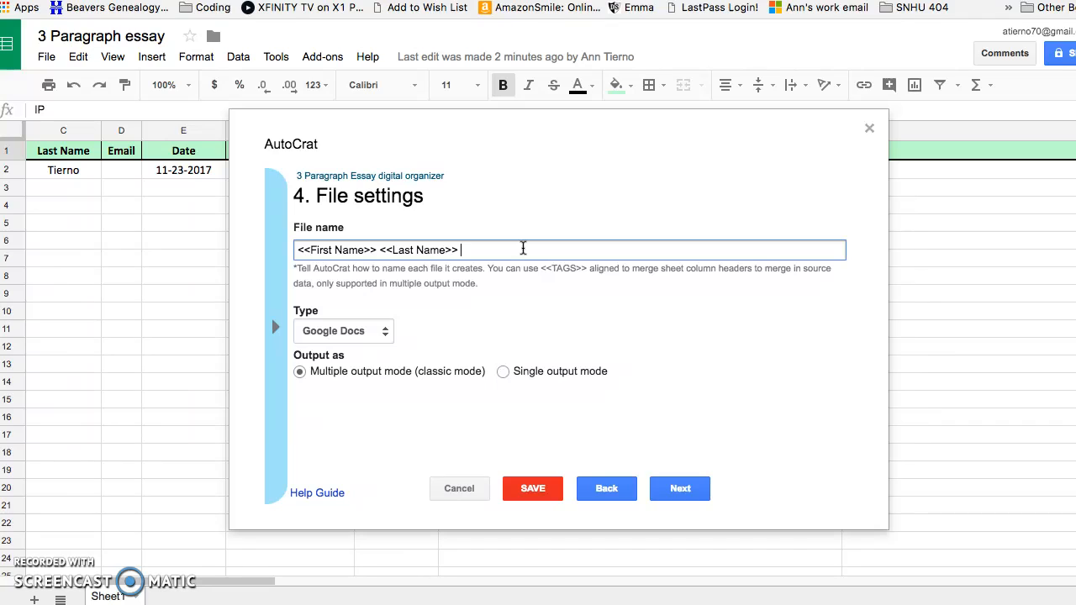
pyautogui.write(' 3 Paragraph Essay')
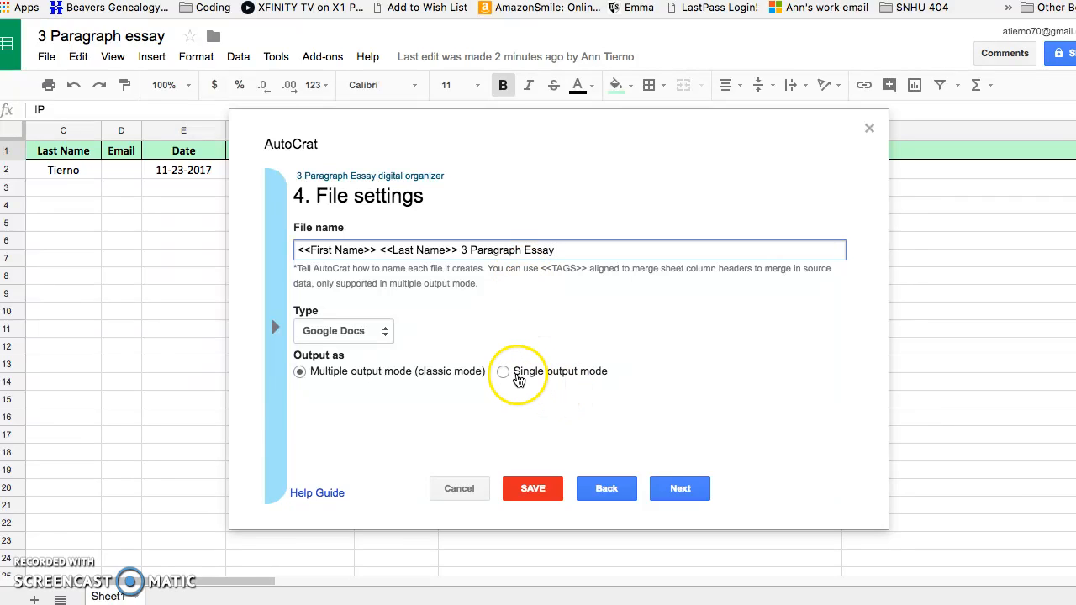
# Keep Multiple output mode so each student gets a separate document, then continue
pyautogui.click(504, 372)
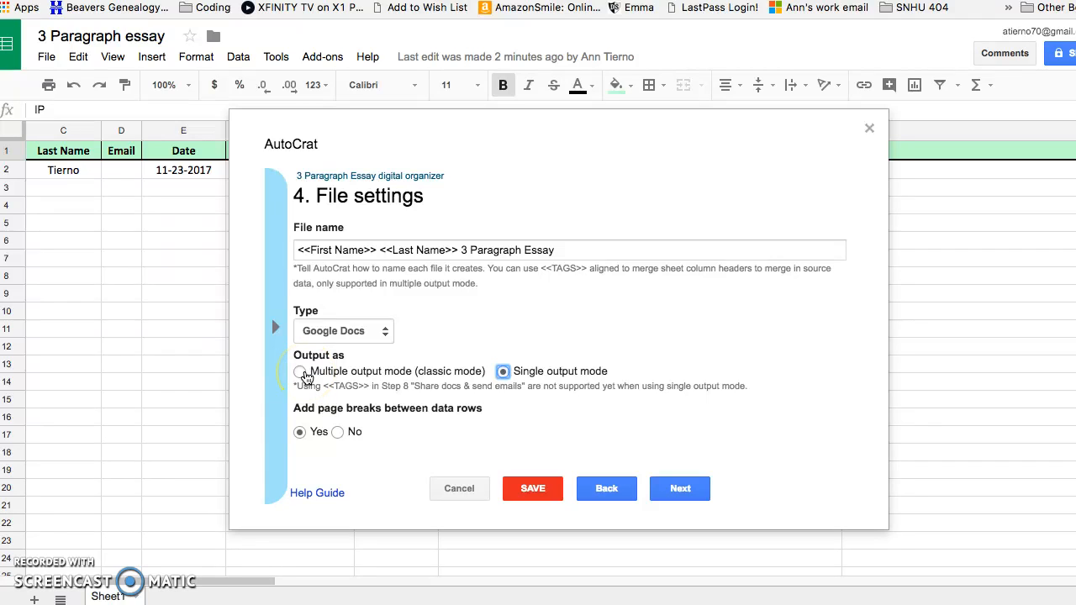
pyautogui.click(301, 373)
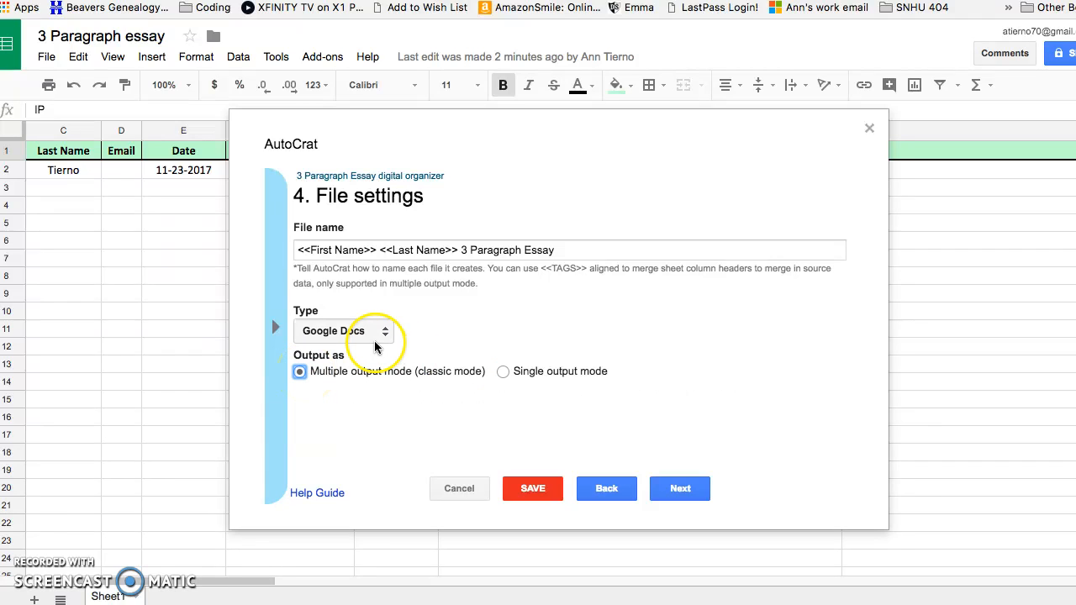
pyautogui.click(681, 492)
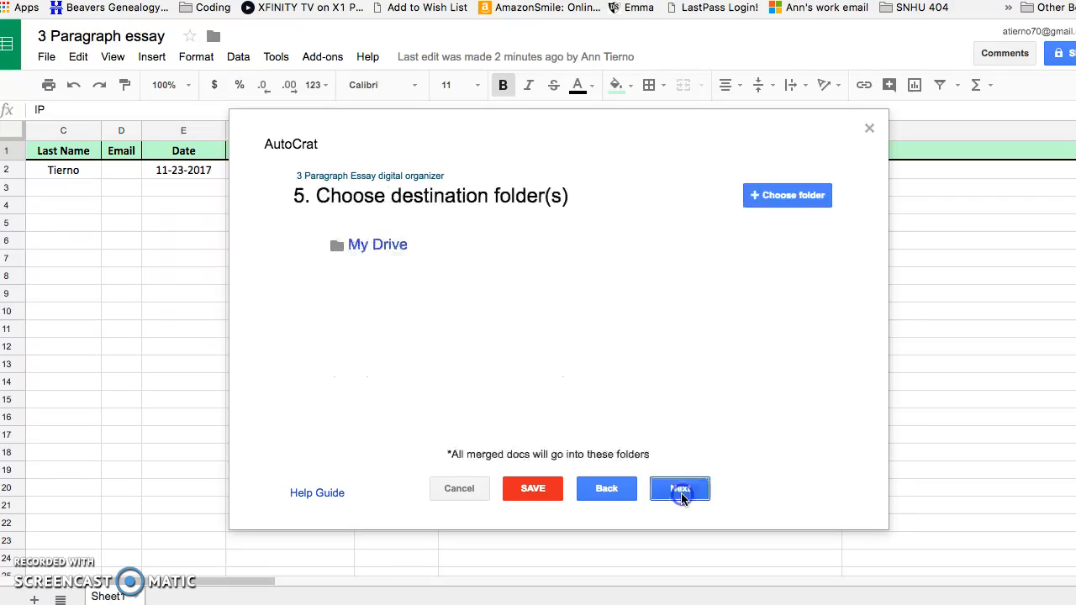
# Confirm the Essays folder in My Drive as the destination, skip dynamic folders, and save the job
pyautogui.click(398, 254)
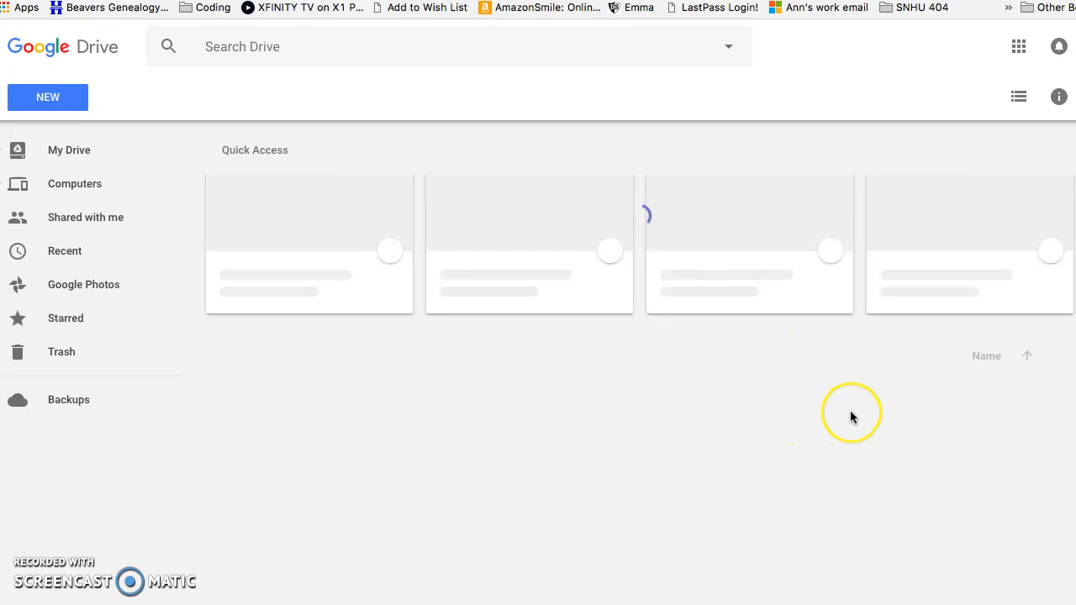
pyautogui.click(914, 407)
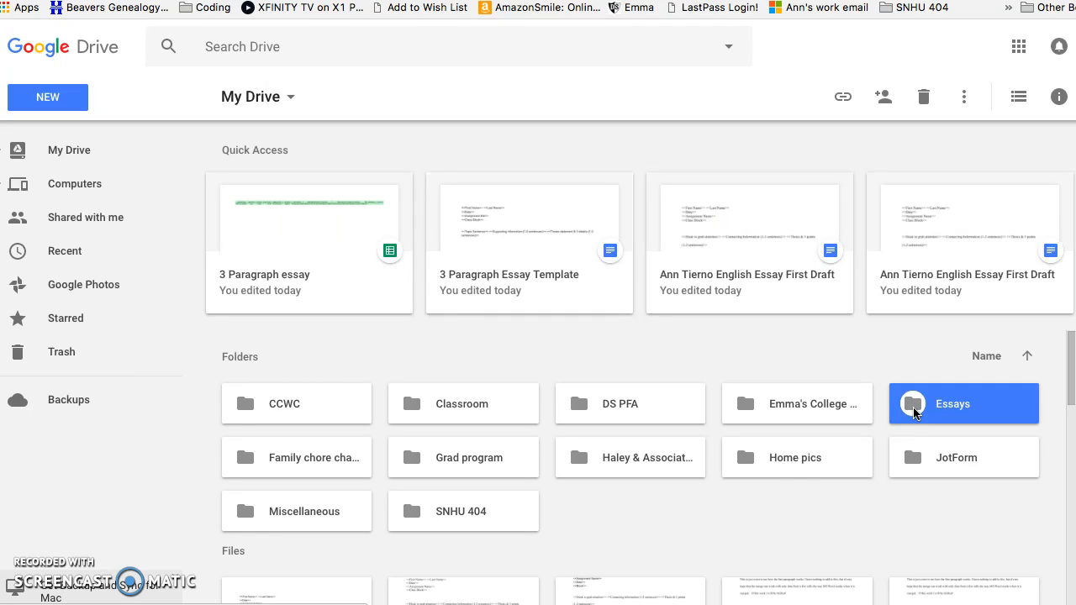
pyautogui.click(904, 402)
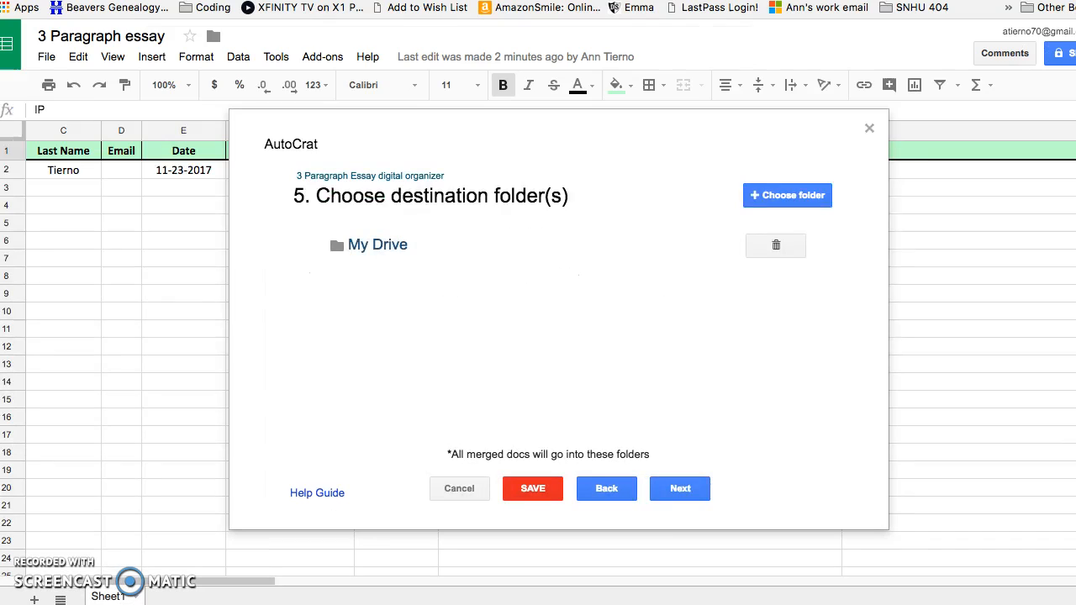
pyautogui.click(683, 492)
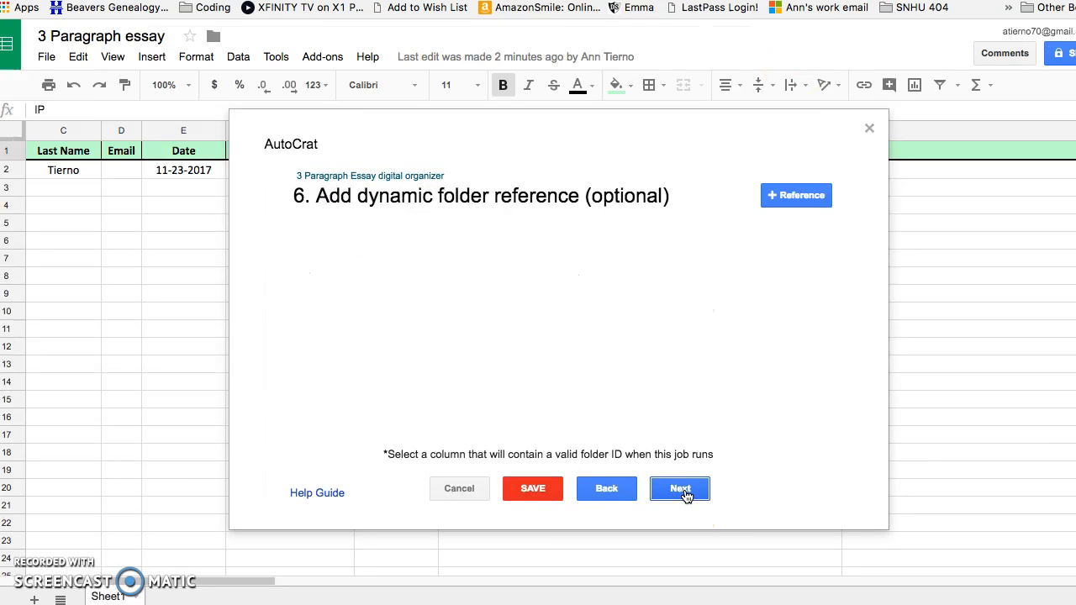
pyautogui.click(531, 492)
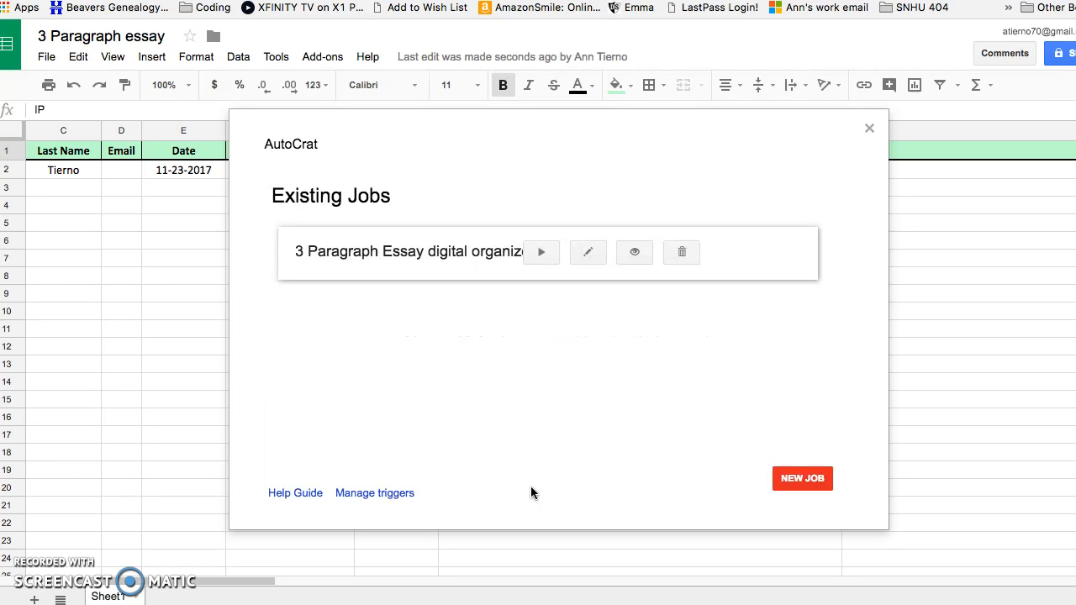
# Run the 3 Paragraph Essay digital organizer job to merge the test row into a new Doc
pyautogui.click(544, 254)
# Open the test student's newly merged 3 Paragraph Essay document from the Google Docs list
pyautogui.hotkey('ctrl', 'Tab')
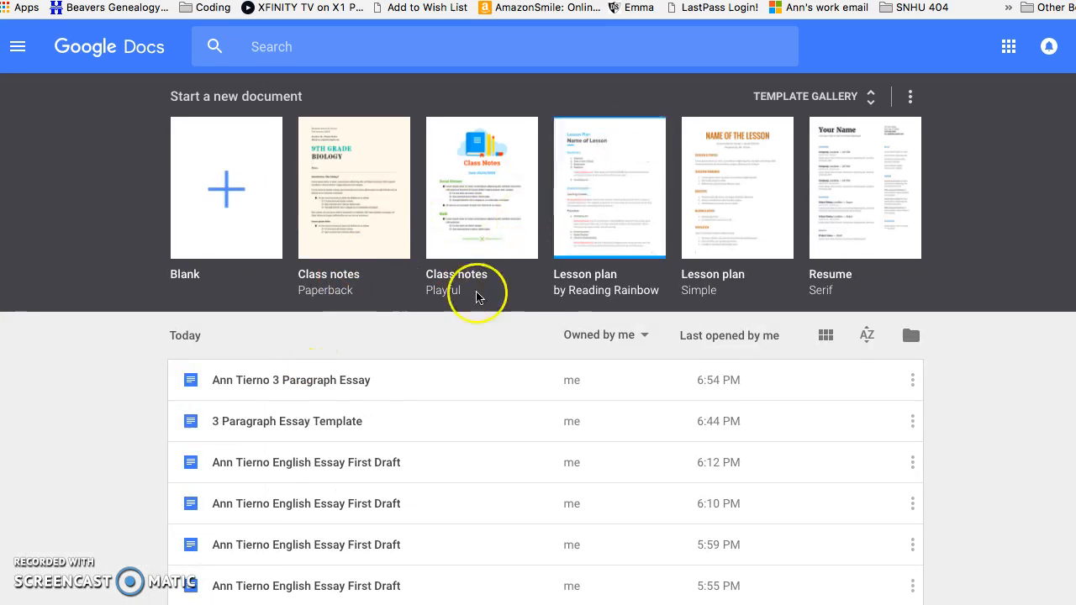
pyautogui.click(336, 390)
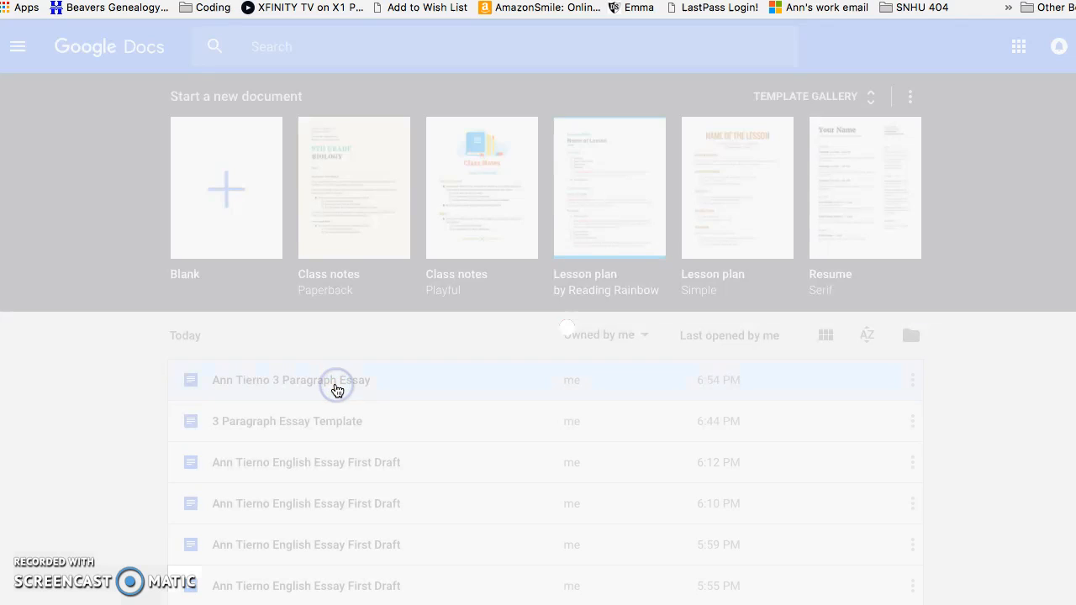